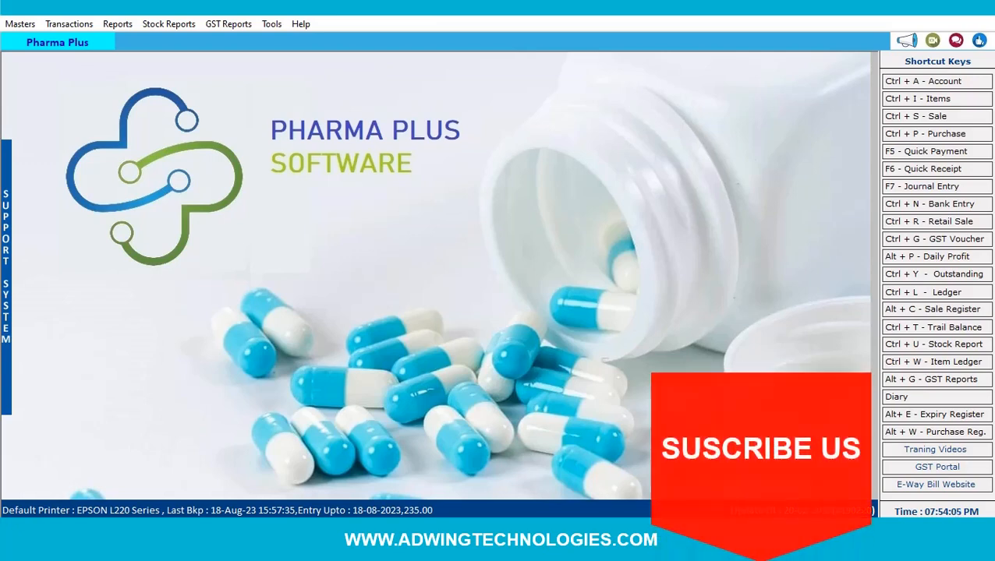
# - Open a new item form from the item list and close it without saving
pyautogui.click(943, 101)
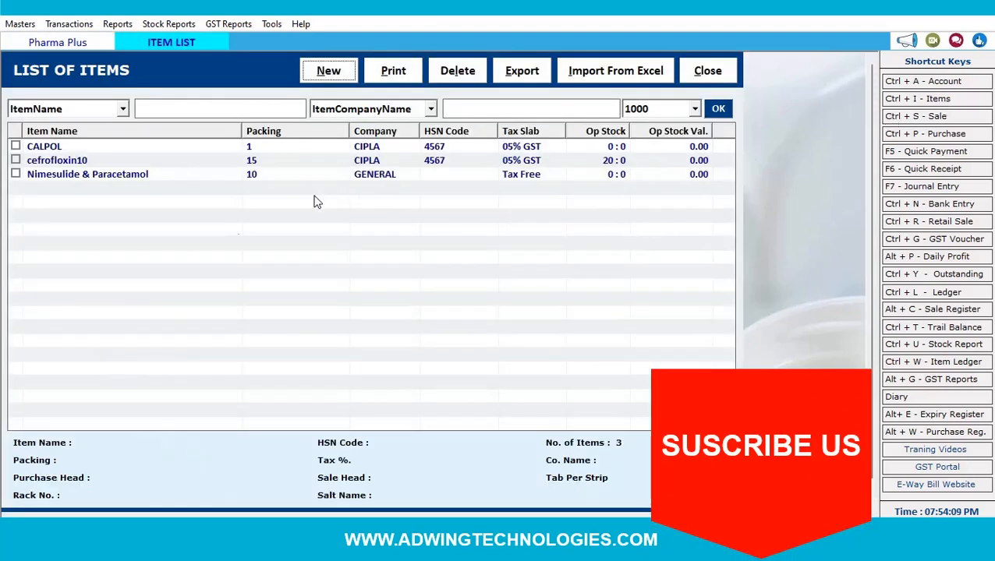
pyautogui.click(328, 74)
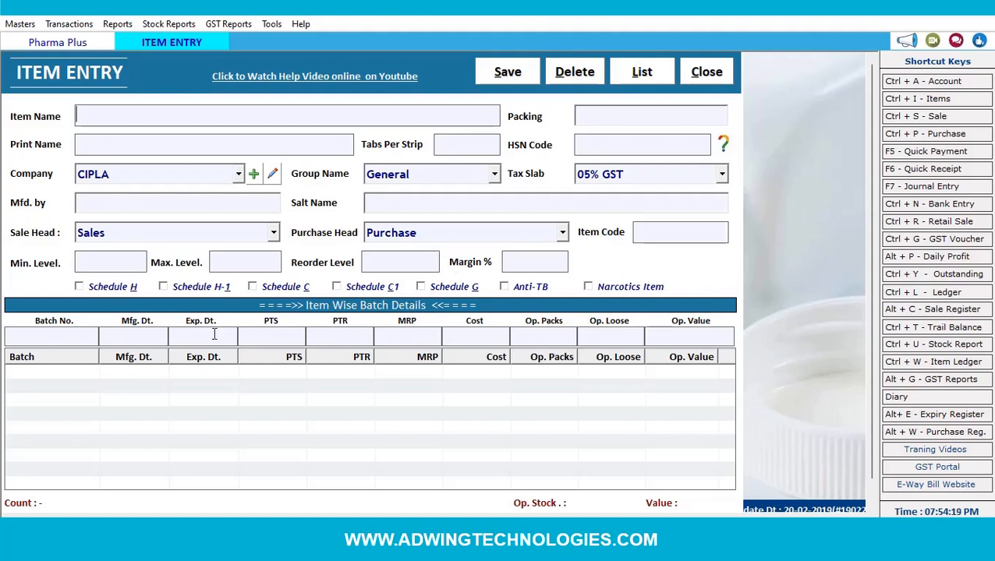
pyautogui.click(707, 74)
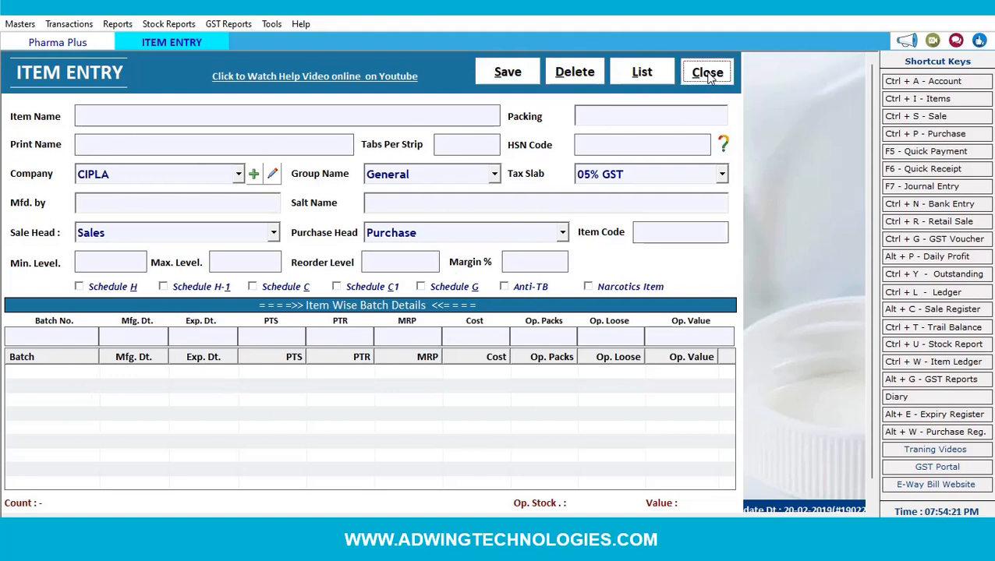
# - Start a credit purchase bill, check its empty batch list, and close it unsaved
pyautogui.click(924, 134)
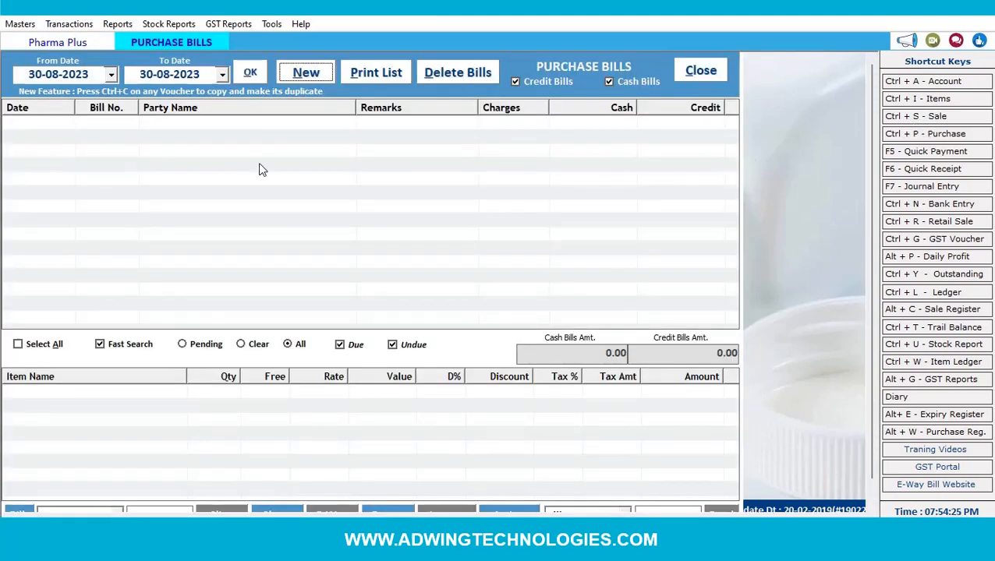
pyautogui.click(308, 73)
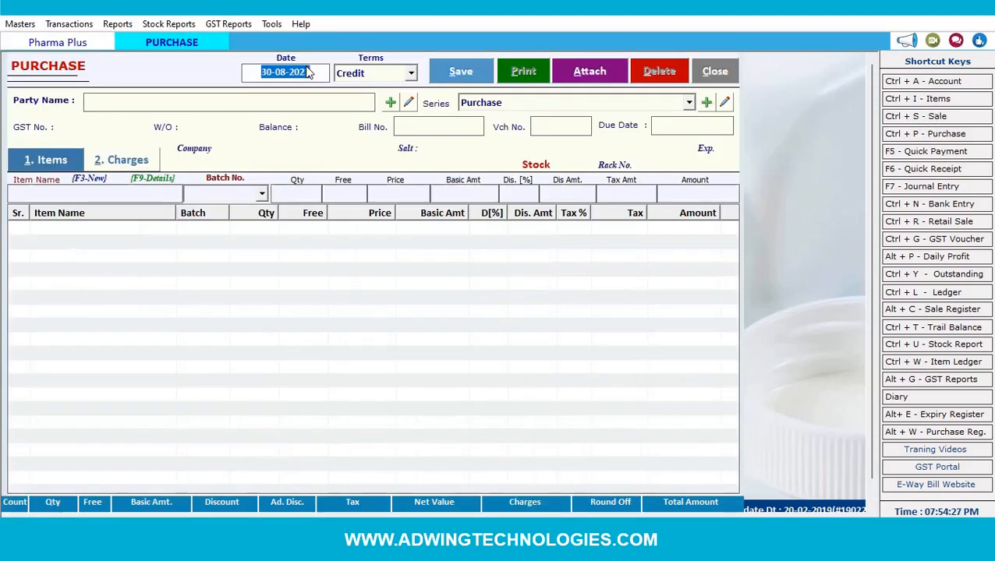
pyautogui.click(407, 72)
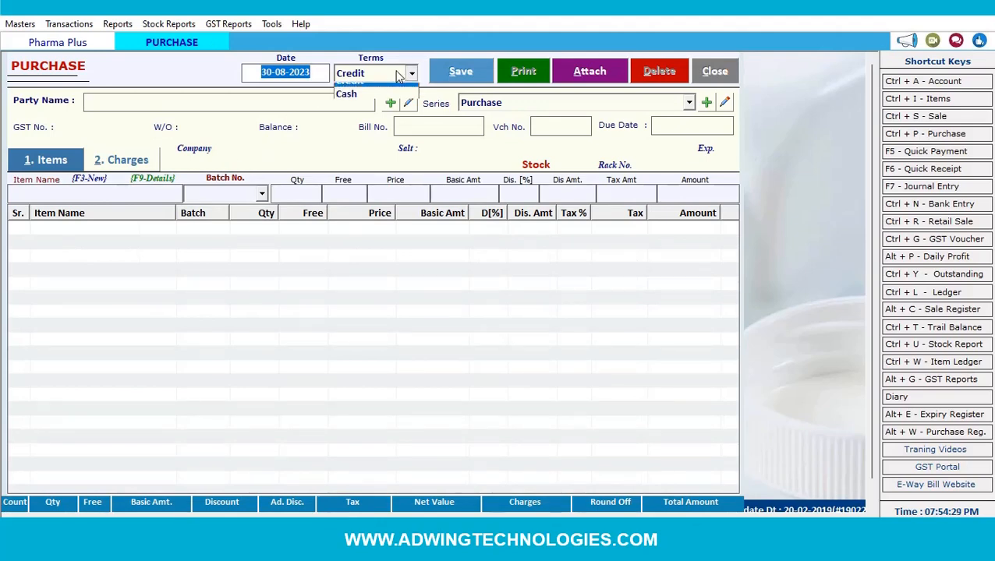
pyautogui.click(383, 95)
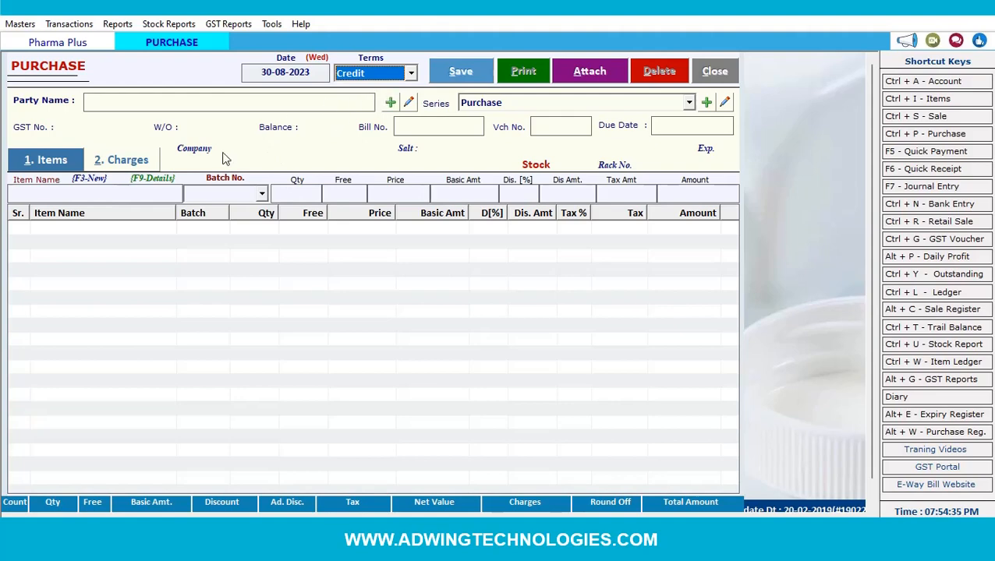
pyautogui.click(220, 199)
pyautogui.click(220, 199)
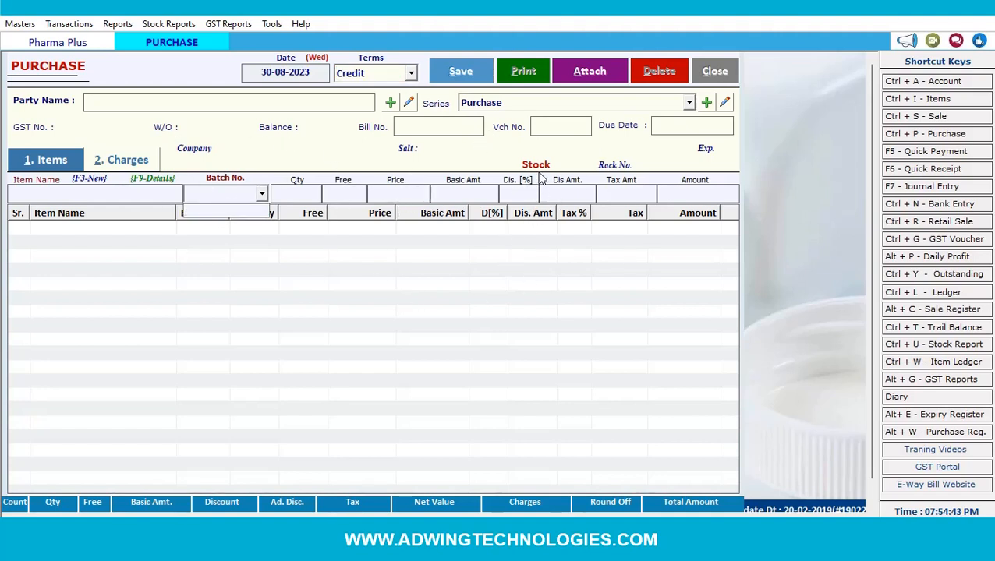
pyautogui.click(703, 74)
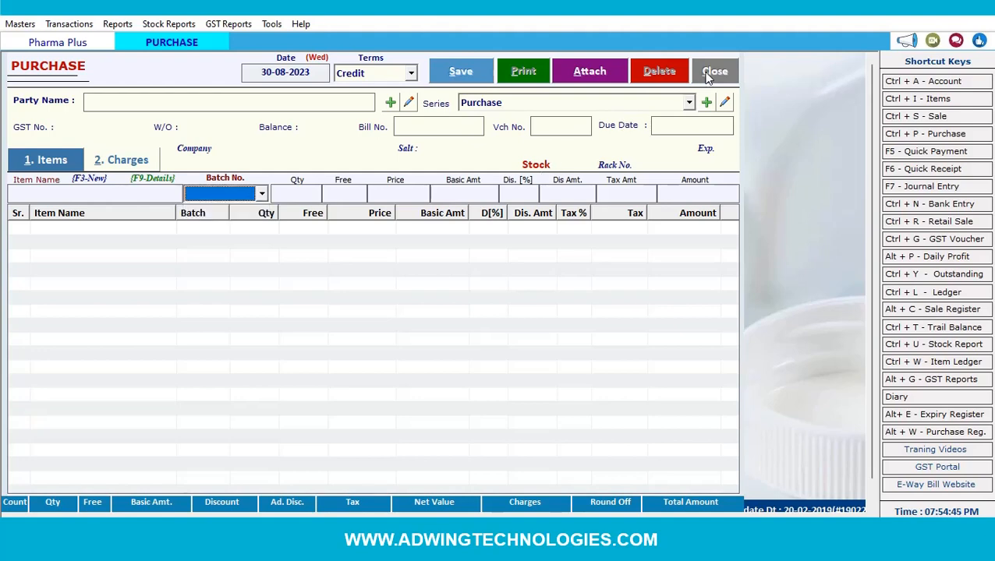
pyautogui.click(714, 71)
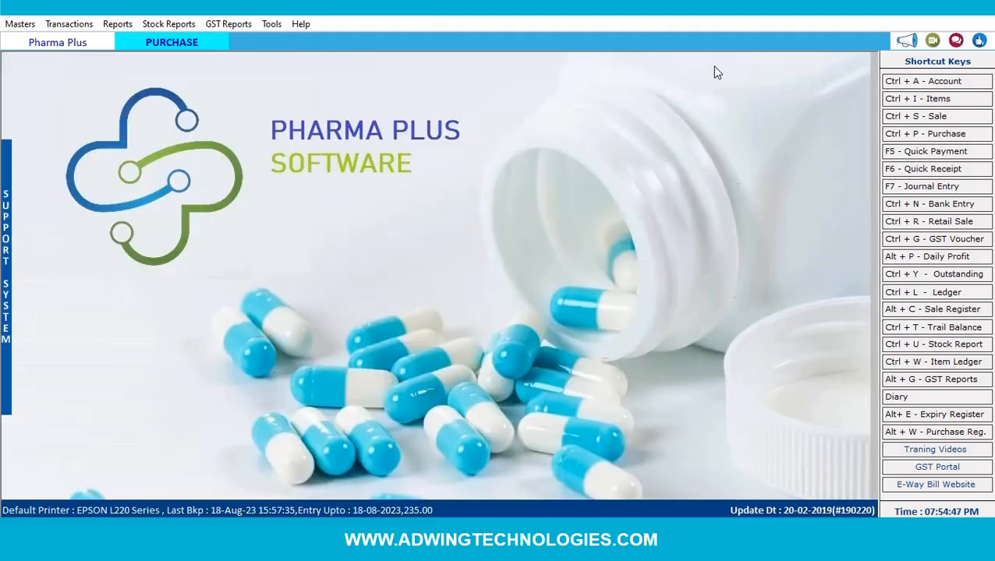
# - View the stock report for the date range, then open and close a retail sale bill
pyautogui.click(167, 25)
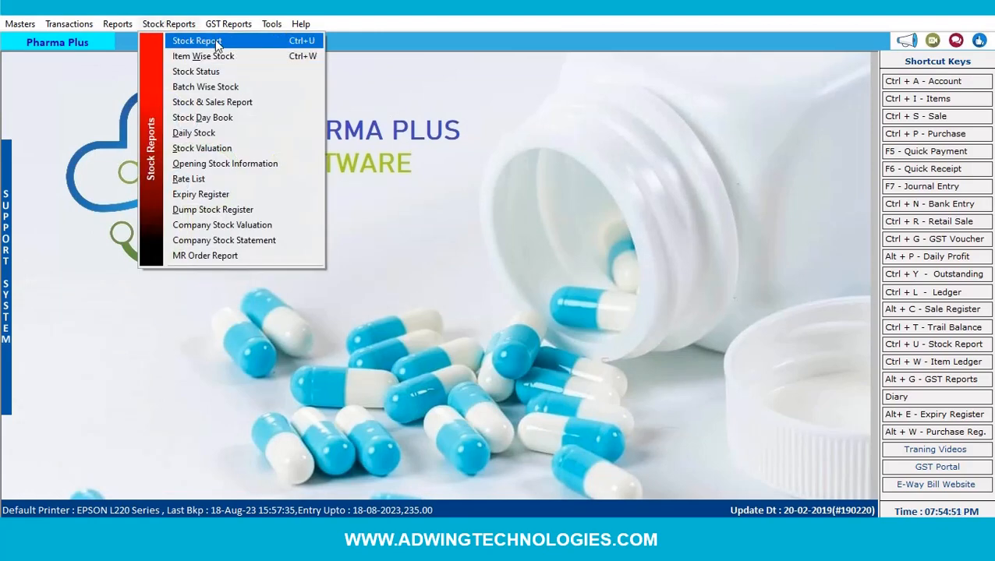
pyautogui.click(197, 40)
pyautogui.press('Return')
pyautogui.press('Return')
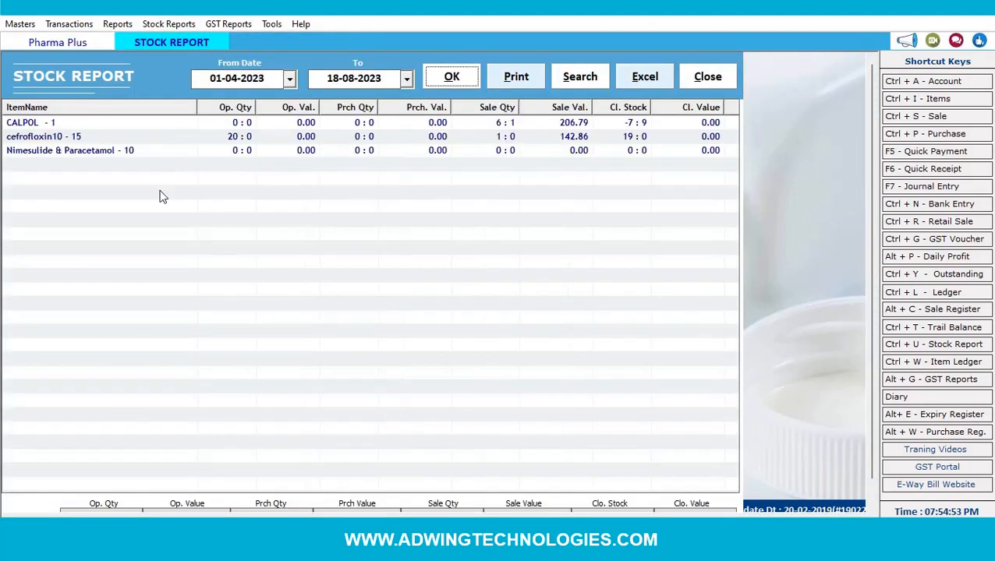
pyautogui.click(719, 76)
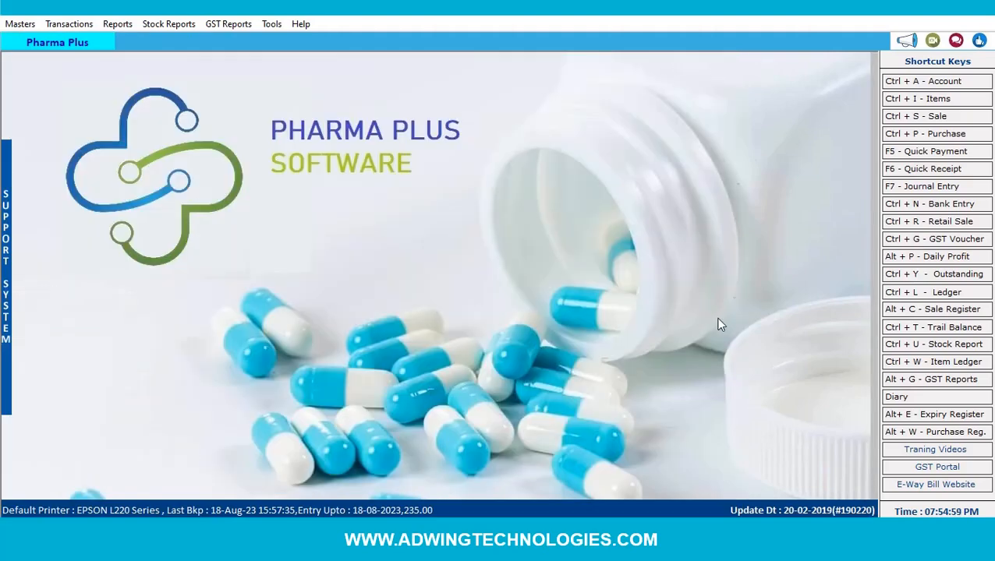
pyautogui.click(932, 223)
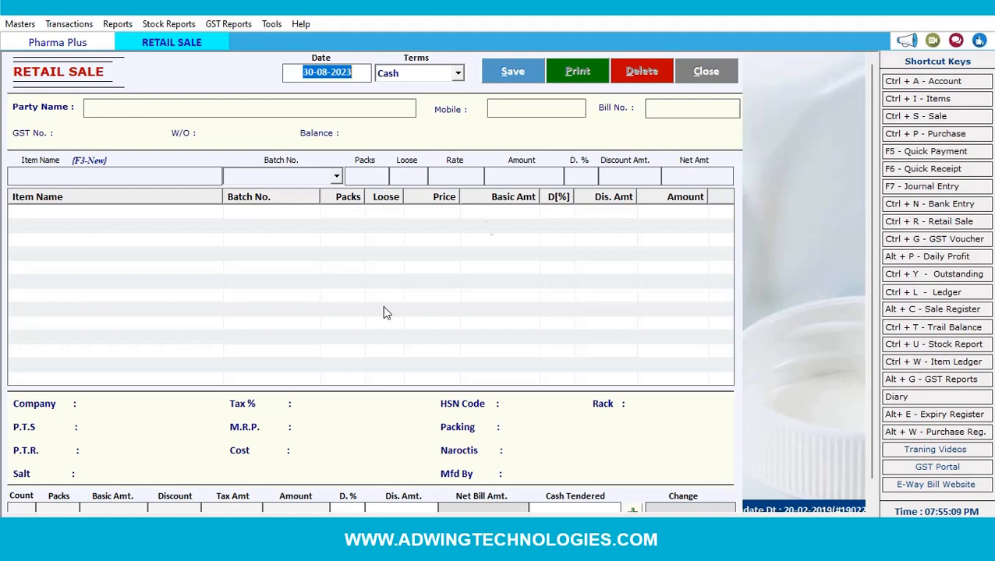
pyautogui.click(707, 75)
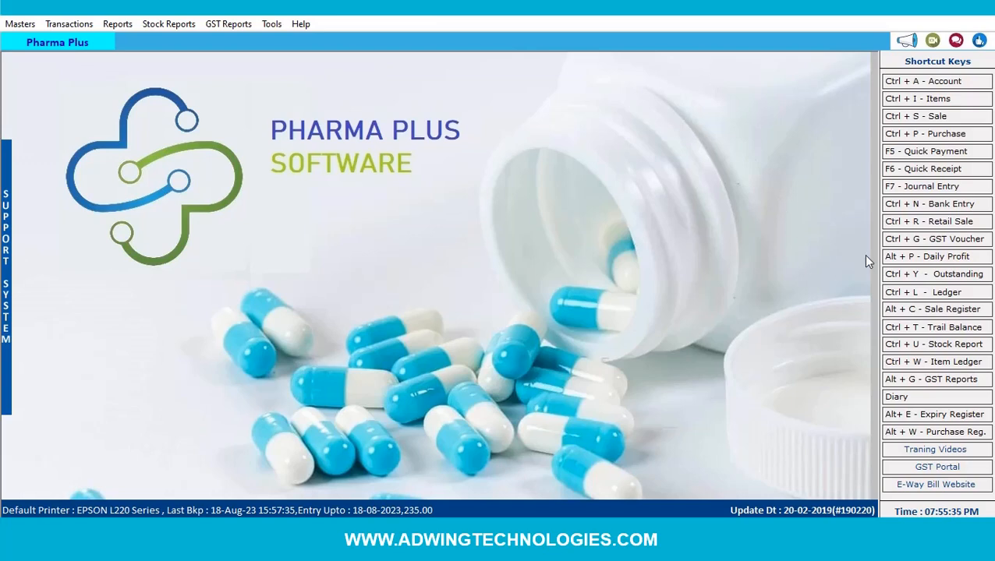
# - Start a new item named 'Pantroprazole gastreo'
pyautogui.click(925, 104)
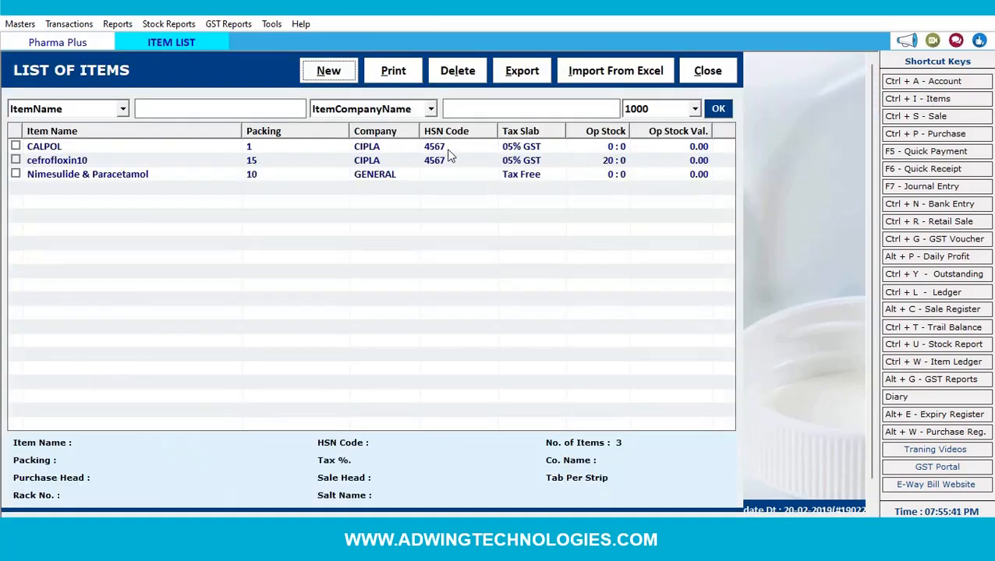
pyautogui.click(328, 70)
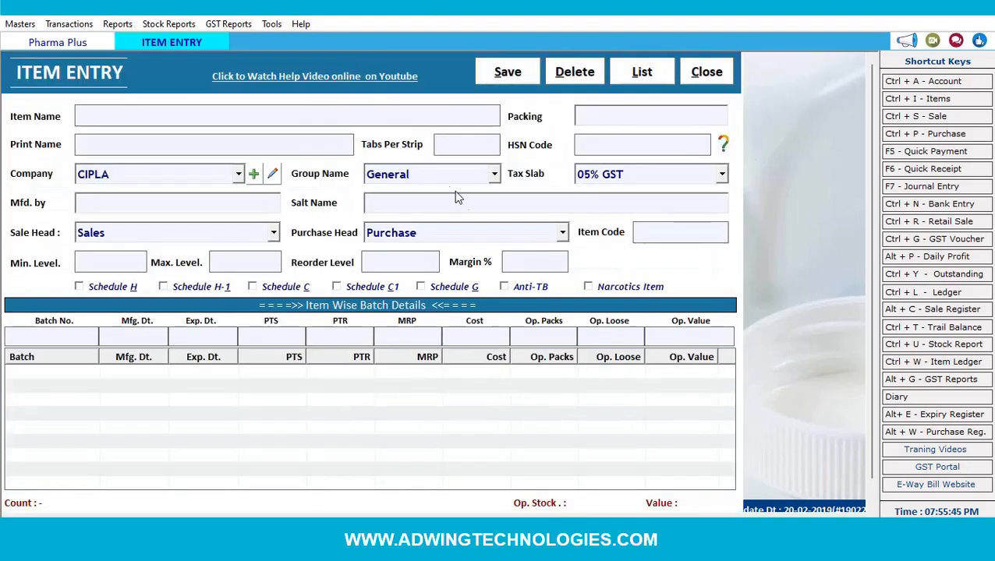
pyautogui.click(592, 122)
pyautogui.click(320, 114)
pyautogui.write('Pantropo')
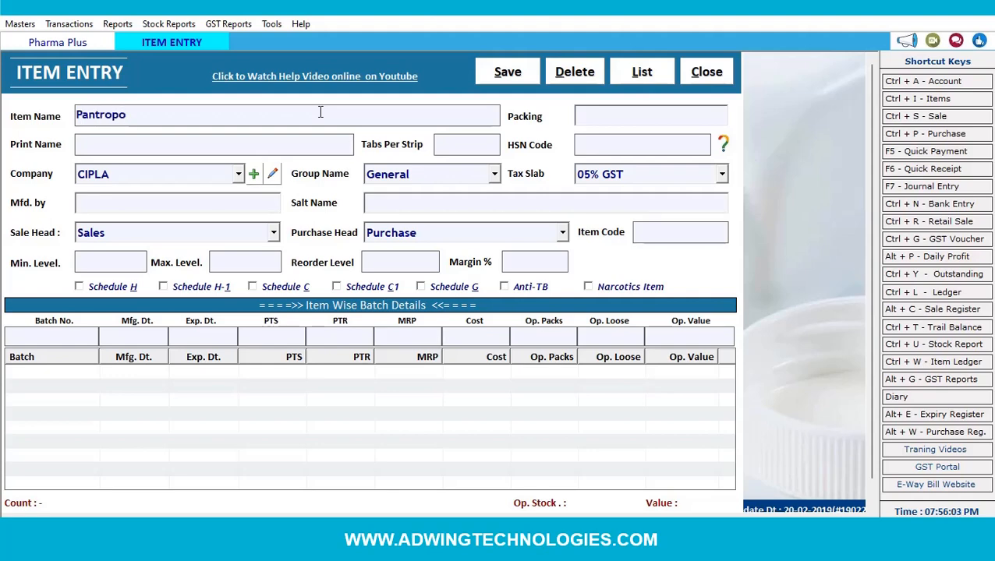
pyautogui.press('BackSpace')
pyautogui.write('razole gastreo')
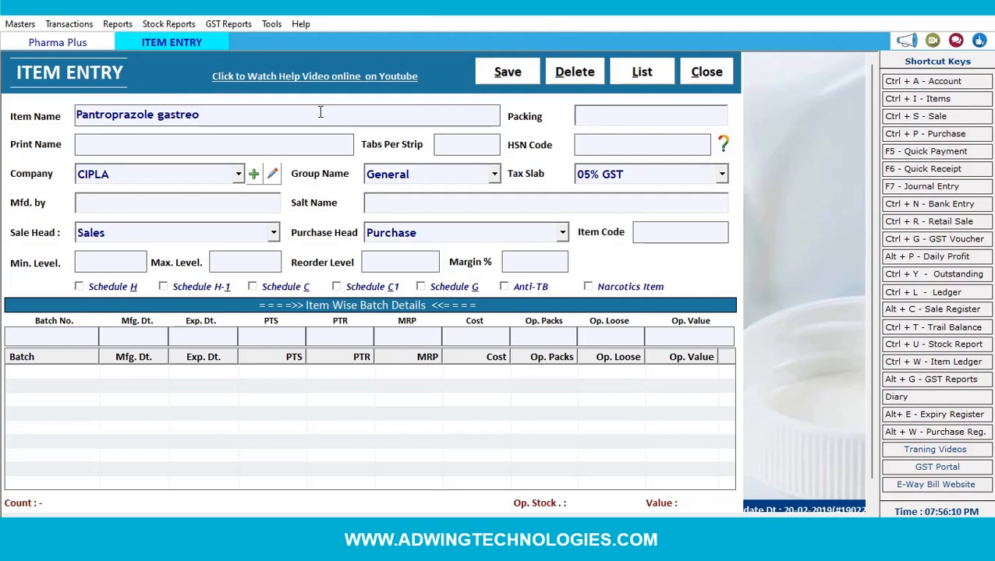
pyautogui.press('Return')
# - Set packing 10, 10 tabs per strip and HSN code 4567
pyautogui.write('10')
pyautogui.press('Return')
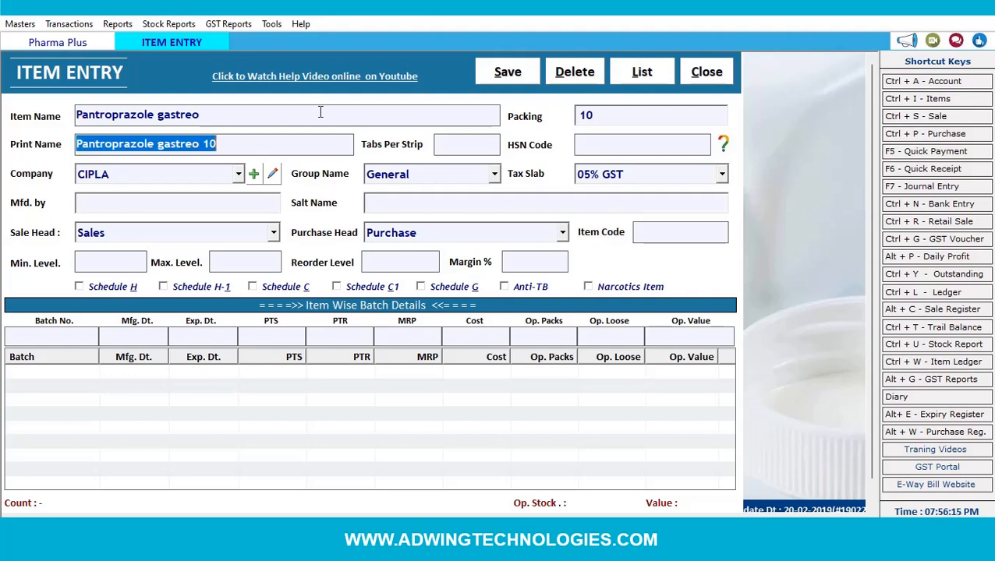
pyautogui.press('Return')
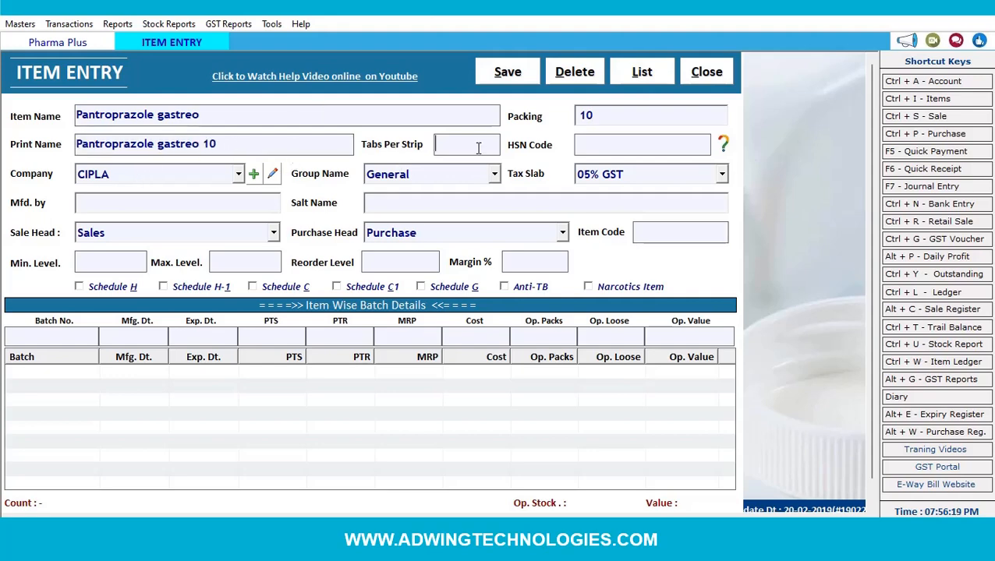
pyautogui.write('10')
pyautogui.press('Return')
pyautogui.write('4567')
pyautogui.press('Return')
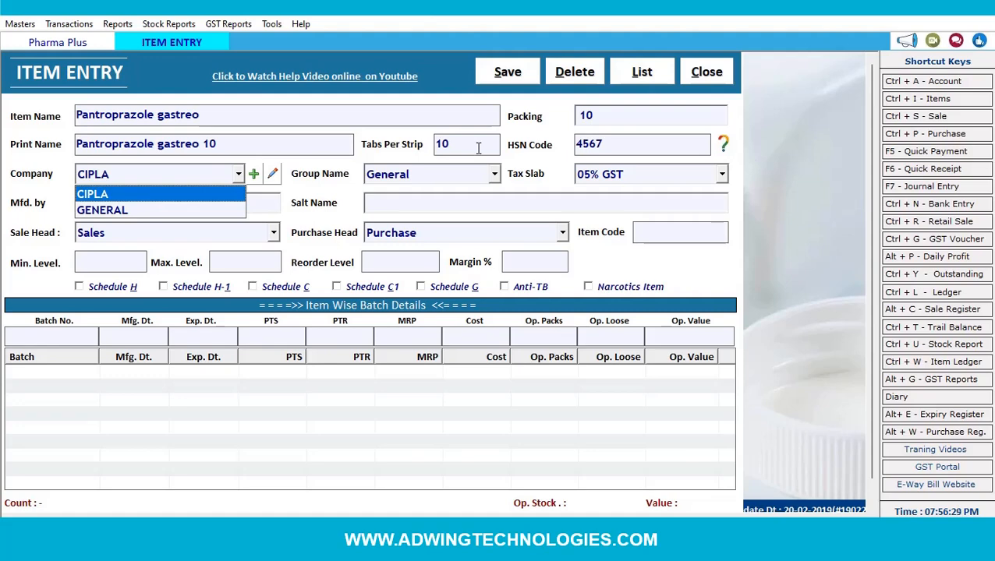
# - Choose company GENERAL, group TABLET and the Tax Free tax slab
pyautogui.press('Down')
pyautogui.press('Return')
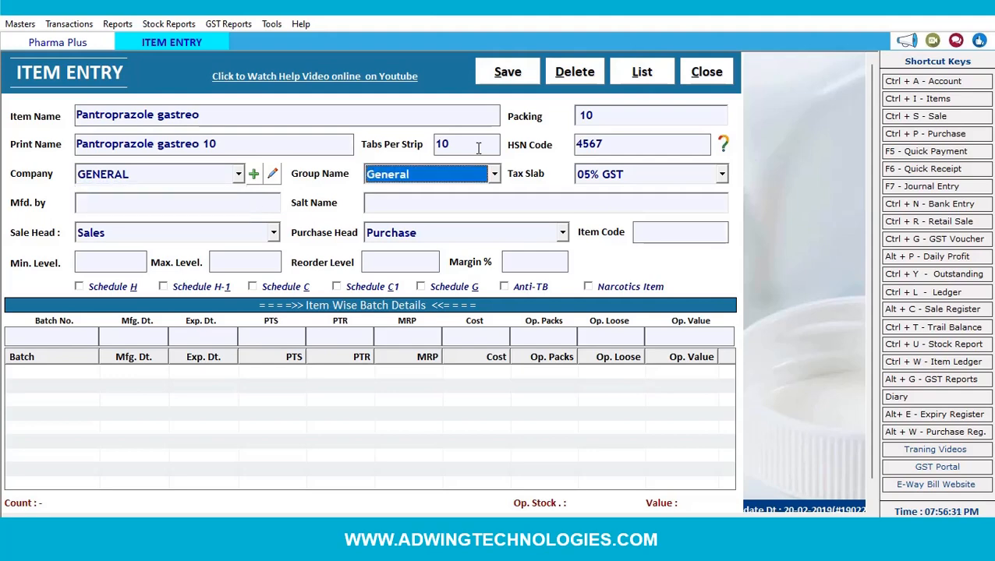
pyautogui.press('Down')
pyautogui.press('Down')
pyautogui.press('Down')
pyautogui.press('Down')
pyautogui.press('Return')
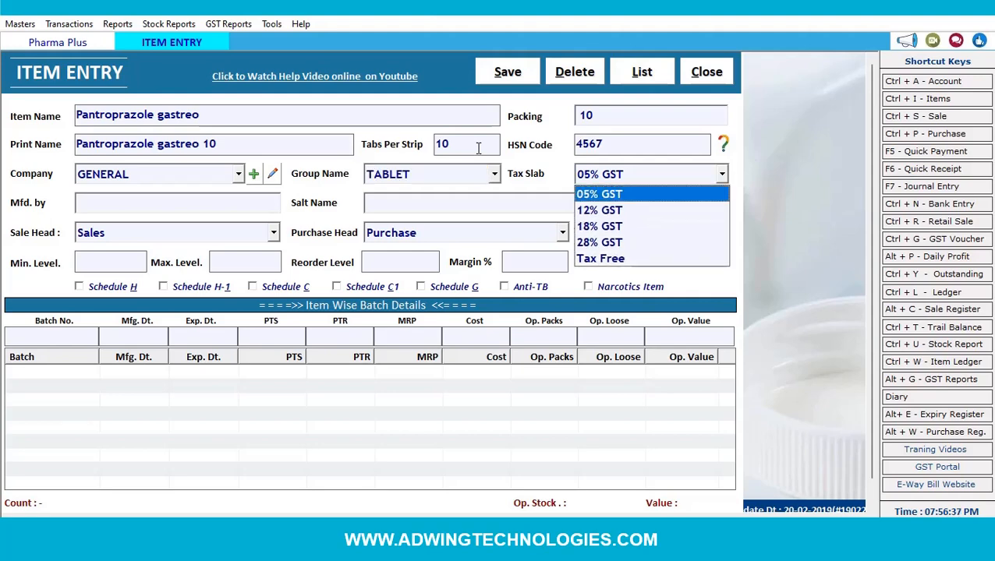
pyautogui.press('Down')
pyautogui.press('Down')
pyautogui.press('Down')
pyautogui.press('Down')
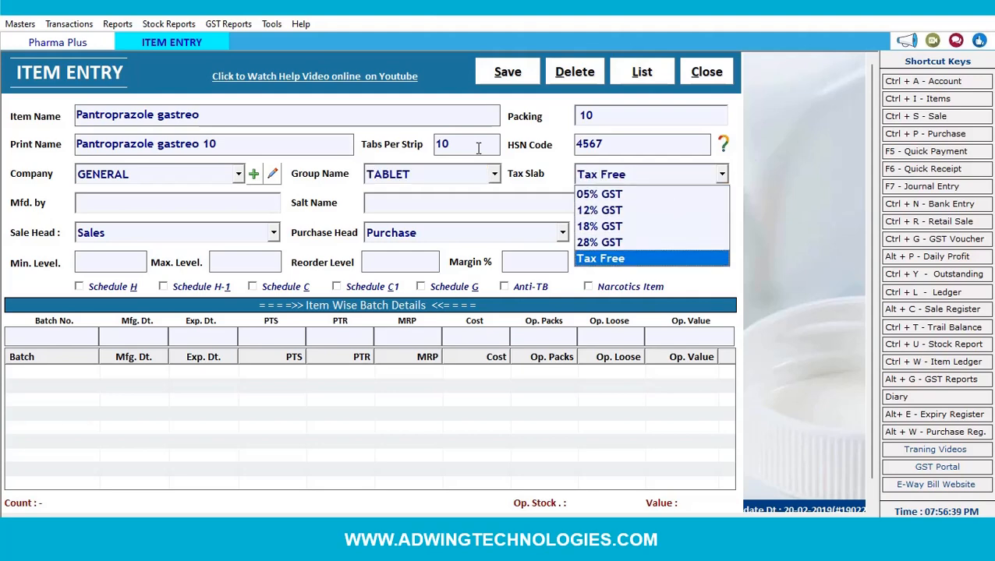
pyautogui.press('Return')
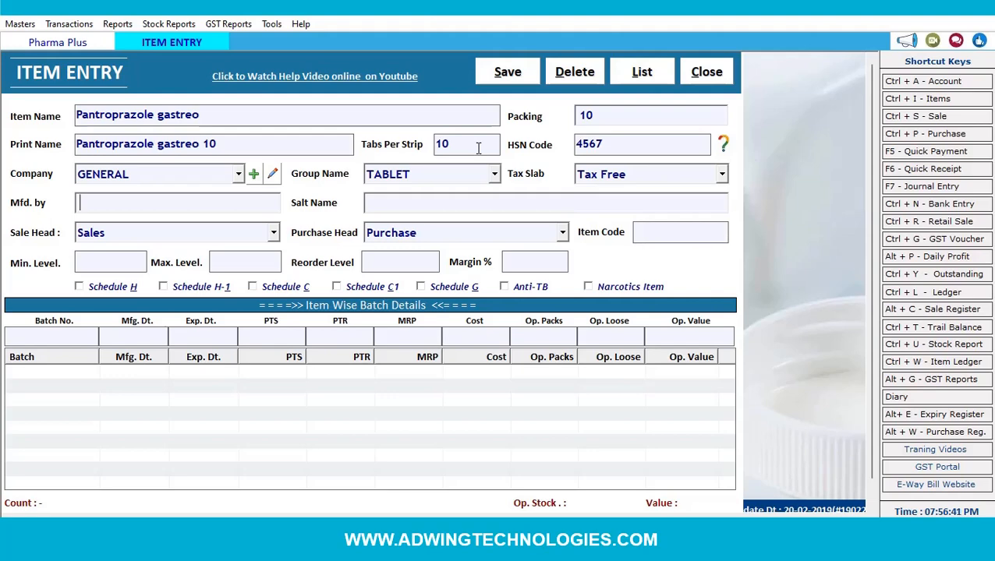
pyautogui.press('Return')
# - Enter 'jan ausadhi' as the item's manufacturer
pyautogui.click(168, 202)
pyautogui.write('jan ')
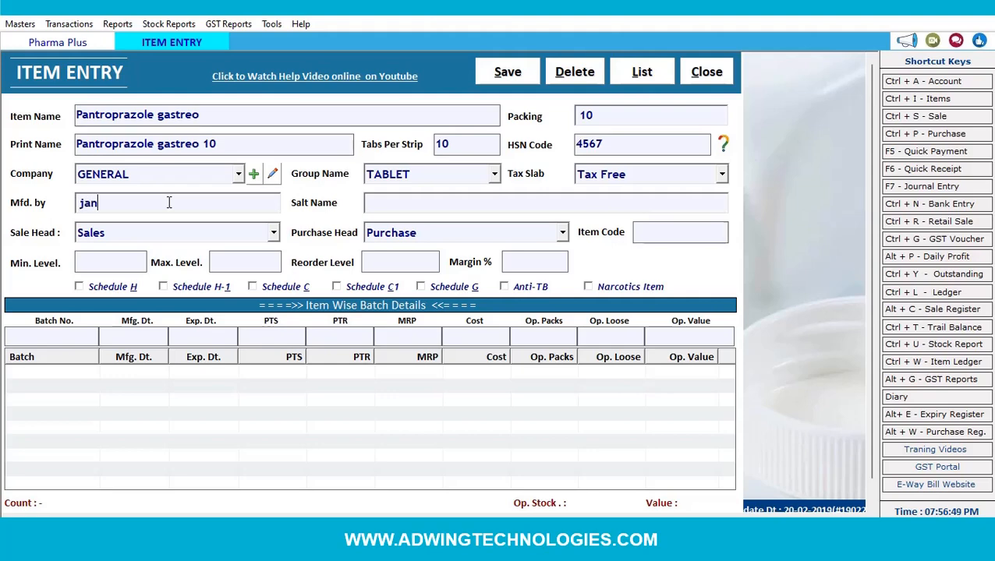
pyautogui.write('ausadhi')
pyautogui.press('Return')
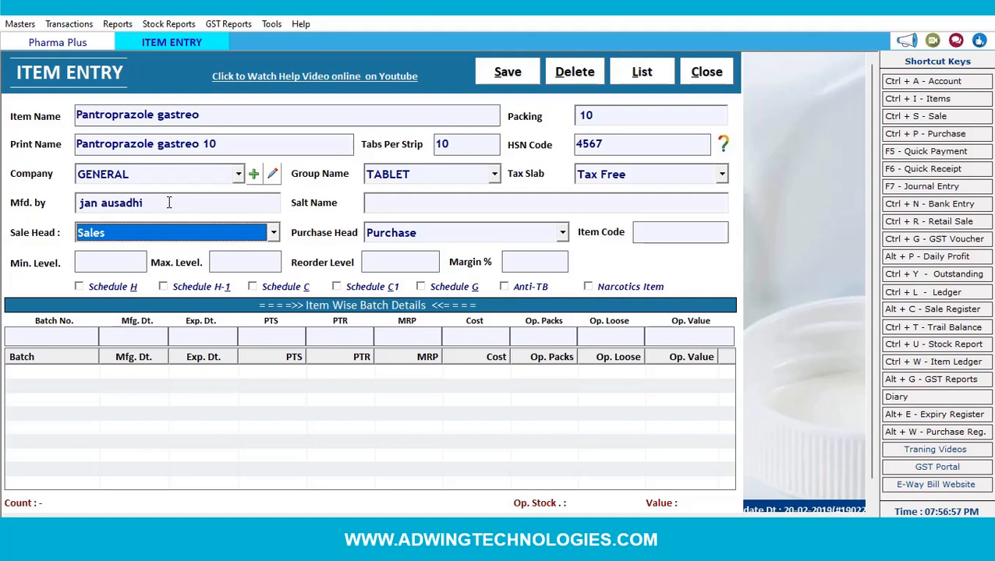
# - Keep the default sale and purchase heads and set item code 010
pyautogui.press('Return')
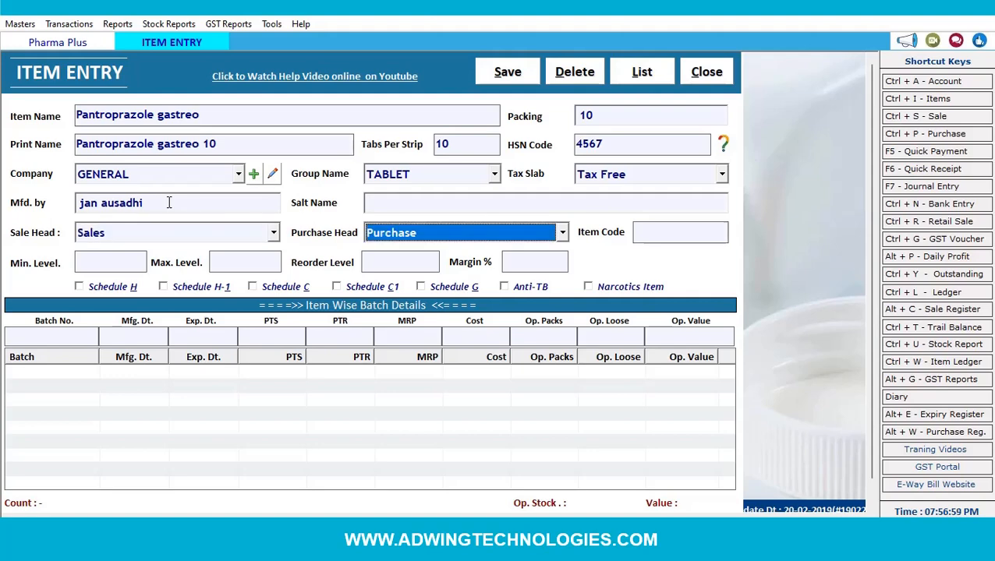
pyautogui.press('Return')
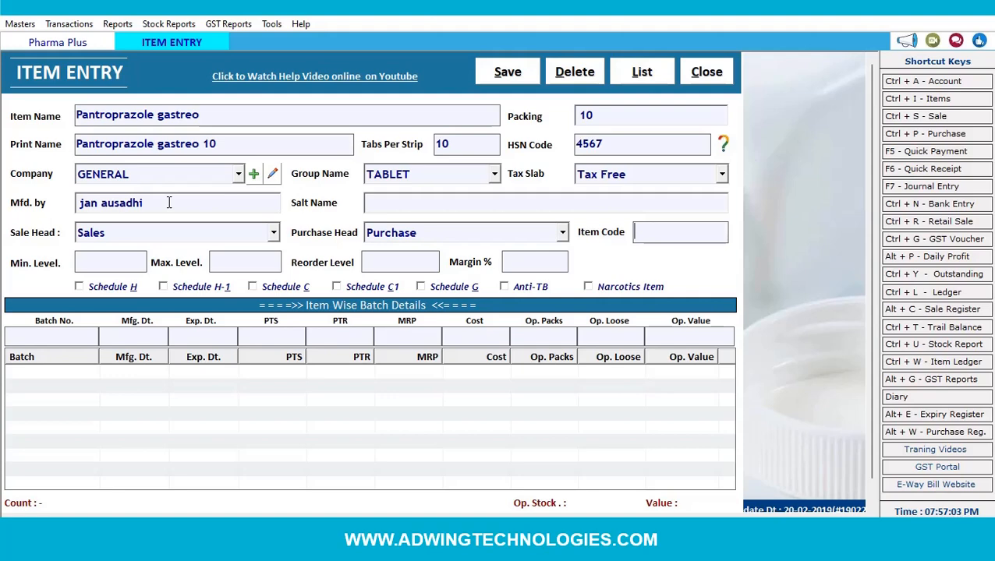
pyautogui.write('01')
pyautogui.write('0')
pyautogui.press('Return')
pyautogui.press('Return')
pyautogui.press('Return')
pyautogui.press('Return')
pyautogui.press('Return')
# - Enter batch TR-200006 with Mfg 11-2022, Exp 10-2024 and MRP 10
pyautogui.click(70, 337)
pyautogui.write('TR-20000')
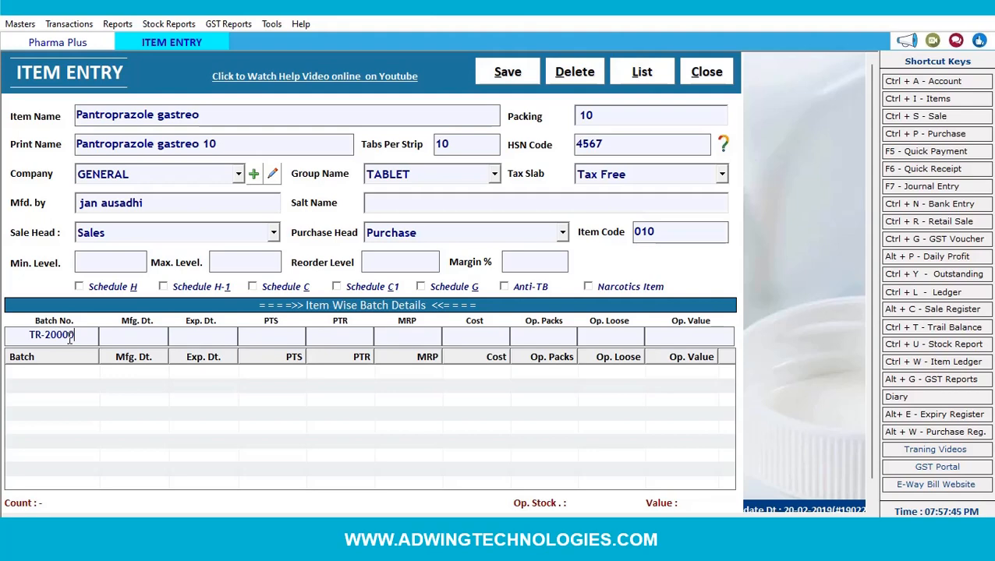
pyautogui.write('6')
pyautogui.press('Return')
pyautogui.write('11')
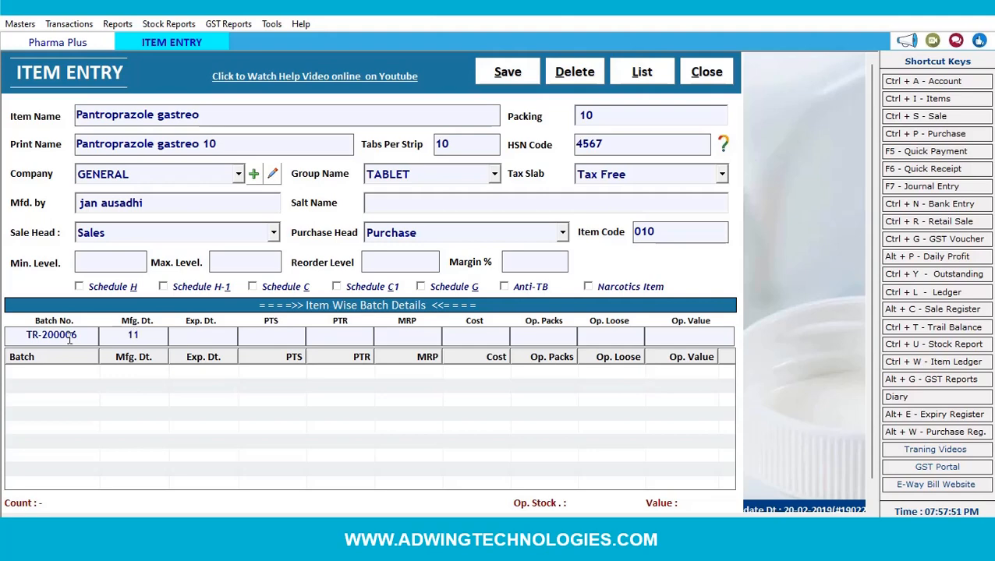
pyautogui.write('-2')
pyautogui.write('022')
pyautogui.write('1')
pyautogui.write('0-')
pyautogui.write('202')
pyautogui.write('4')
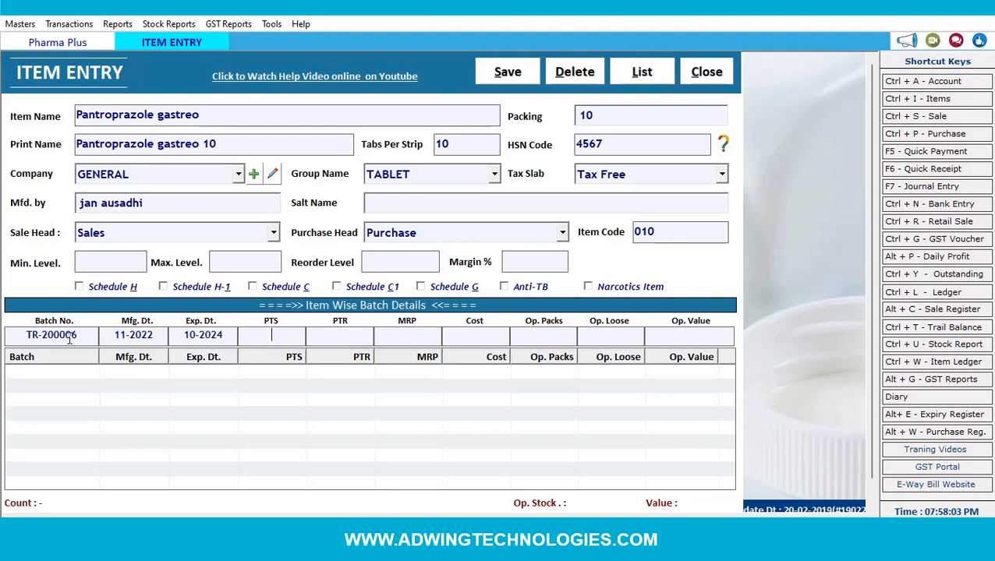
pyautogui.press('Return')
pyautogui.press('Return')
pyautogui.write('10')
pyautogui.press('Return')
pyautogui.press('Return')
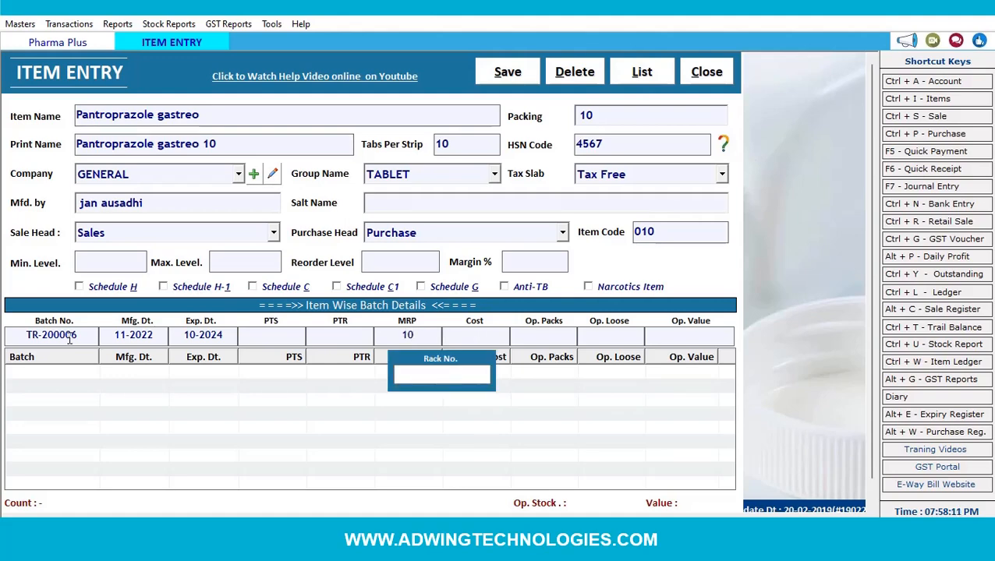
pyautogui.write('10')
# - Set rack number 10, add the batch, and save Pantroprazole gastreo
pyautogui.press('Return')
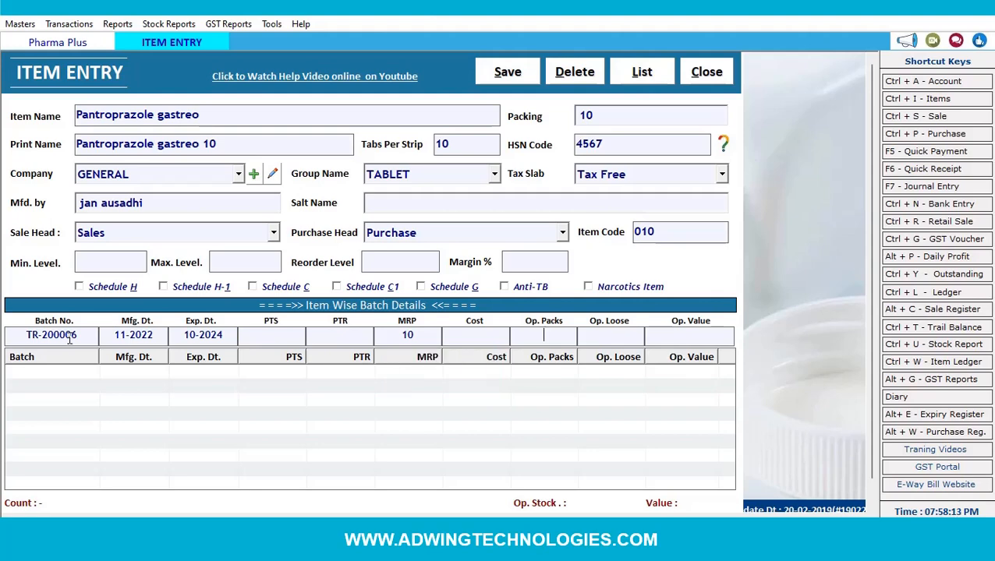
pyautogui.press('Return')
pyautogui.click(541, 341)
pyautogui.click(617, 339)
pyautogui.press('Return')
pyautogui.press('Return')
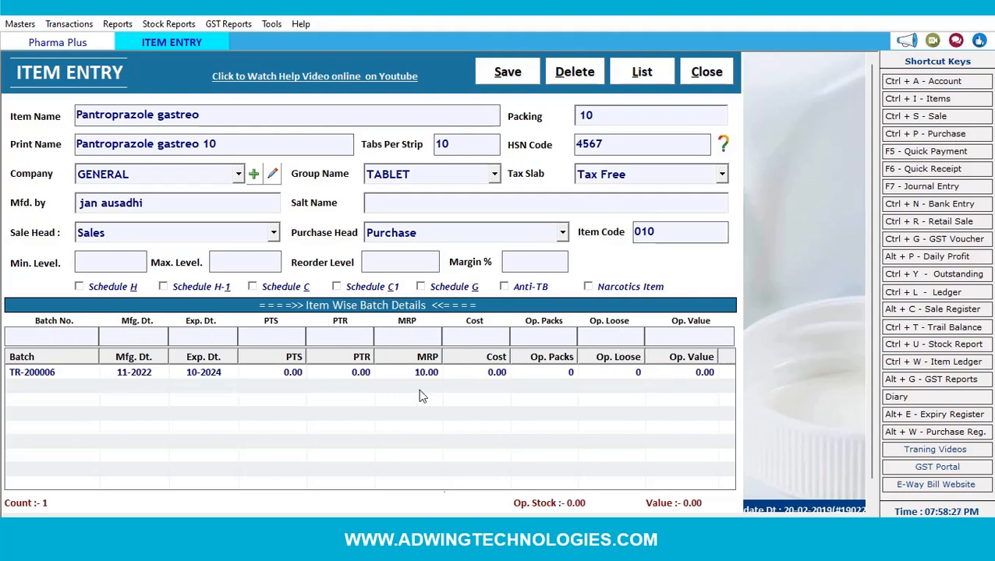
pyautogui.click(509, 75)
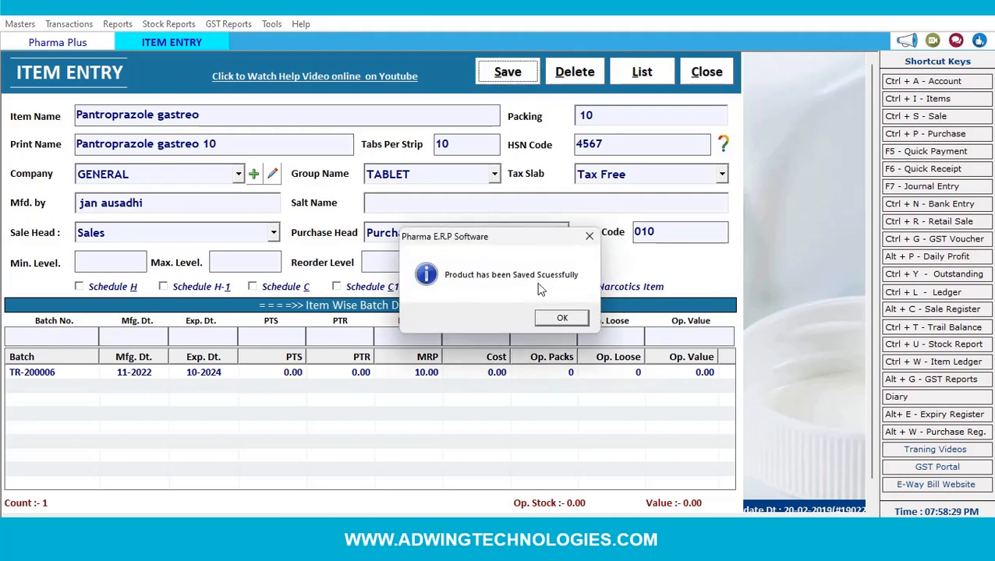
# - Check Pantroprazole gastreo and Nimesulide & Paracetamol in the item list, then close it
pyautogui.click(559, 318)
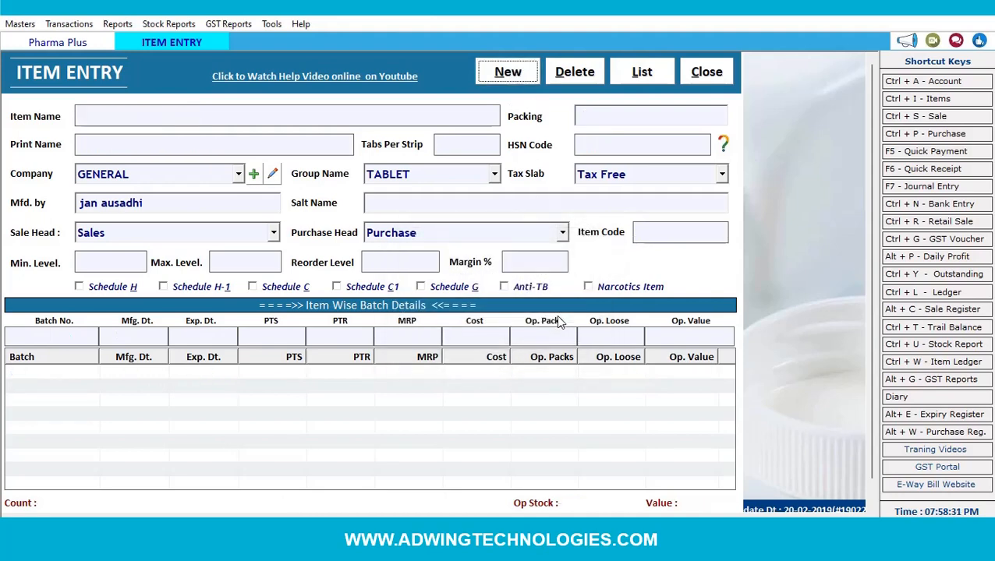
pyautogui.click(653, 76)
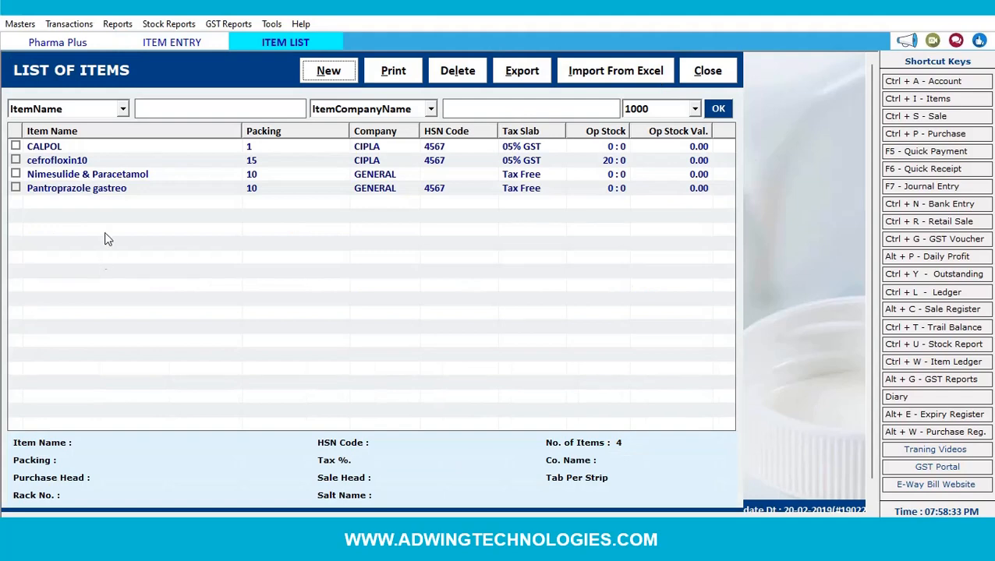
pyautogui.doubleClick(55, 194)
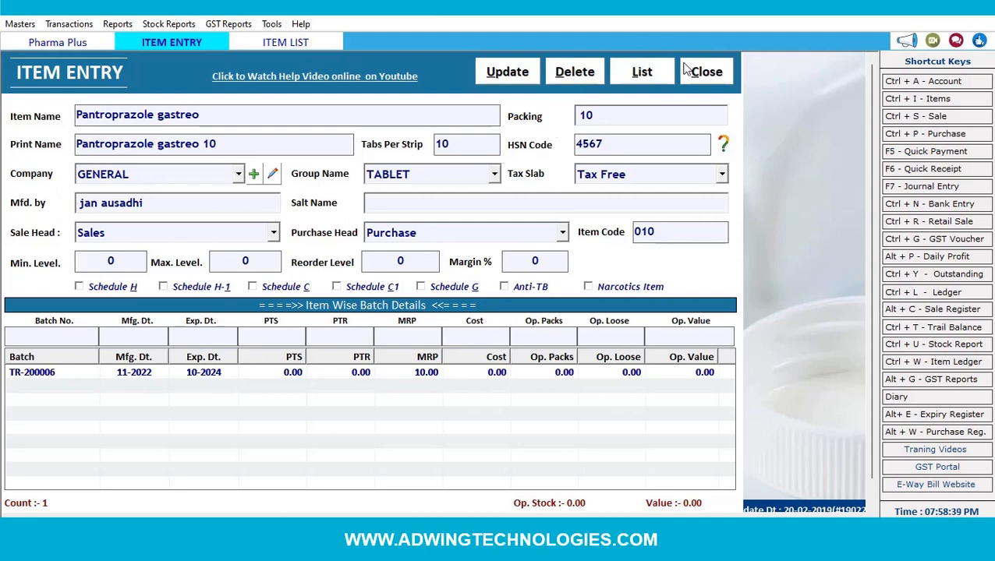
pyautogui.click(651, 72)
pyautogui.doubleClick(101, 175)
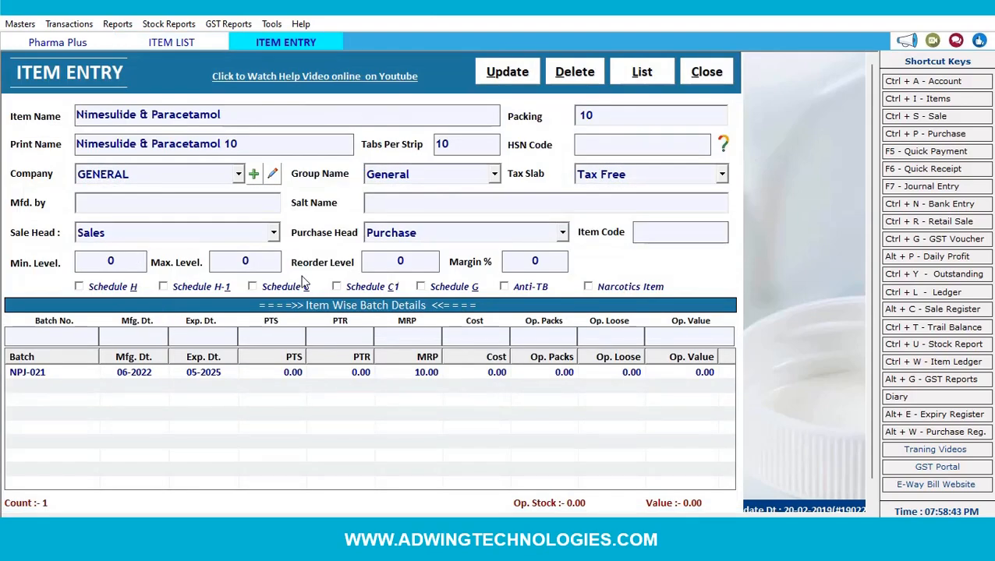
pyautogui.click(707, 71)
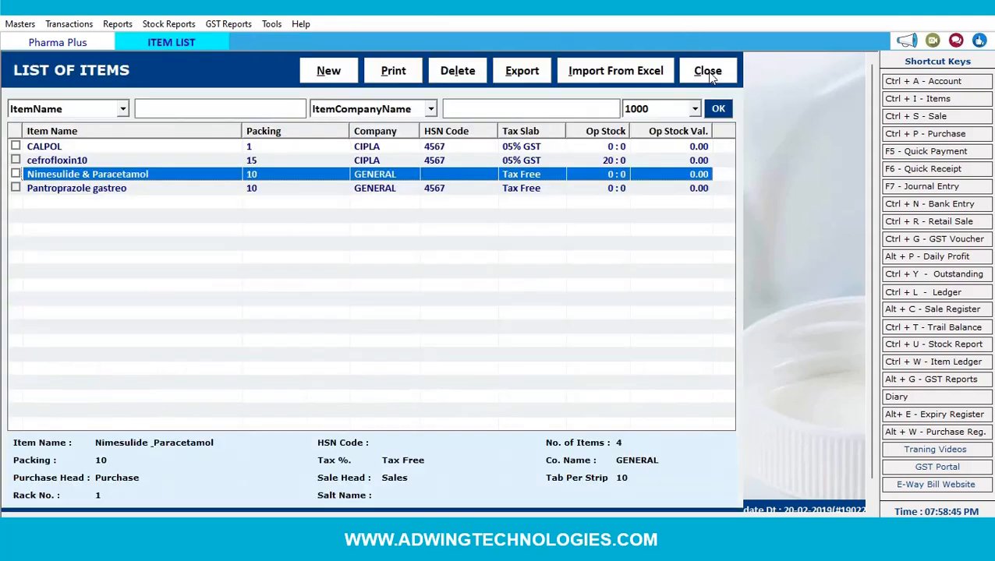
pyautogui.click(701, 71)
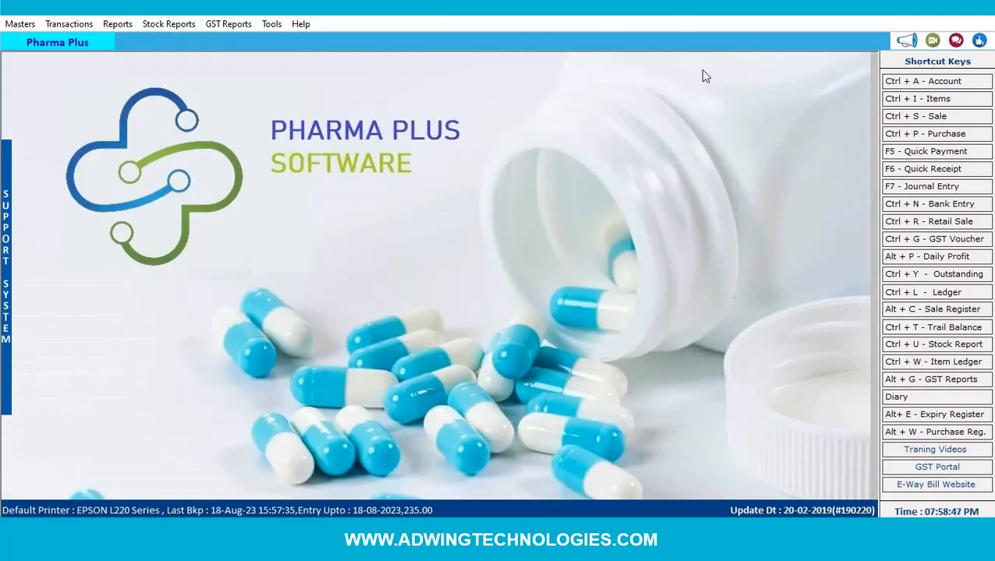
pyautogui.click(917, 101)
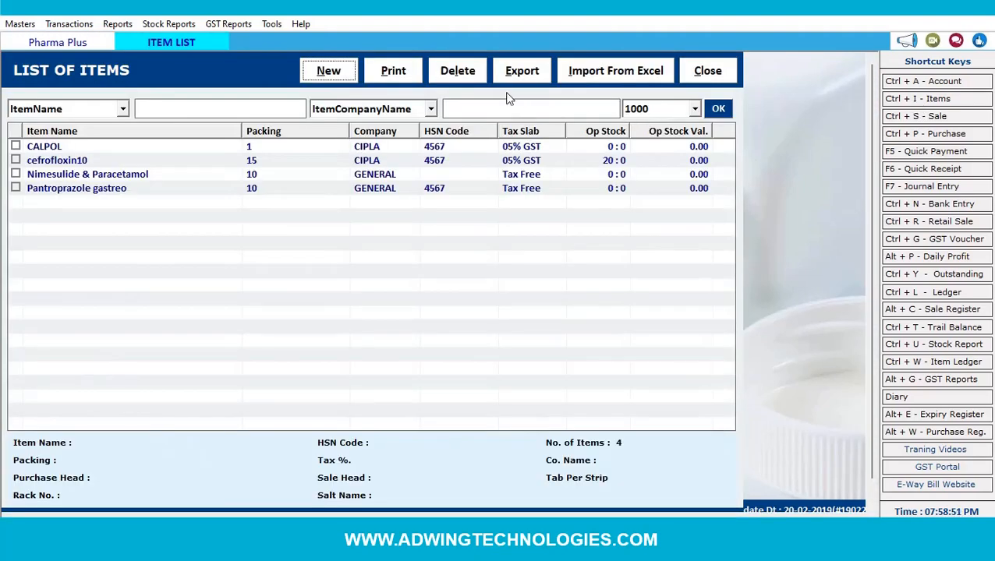
pyautogui.click(525, 76)
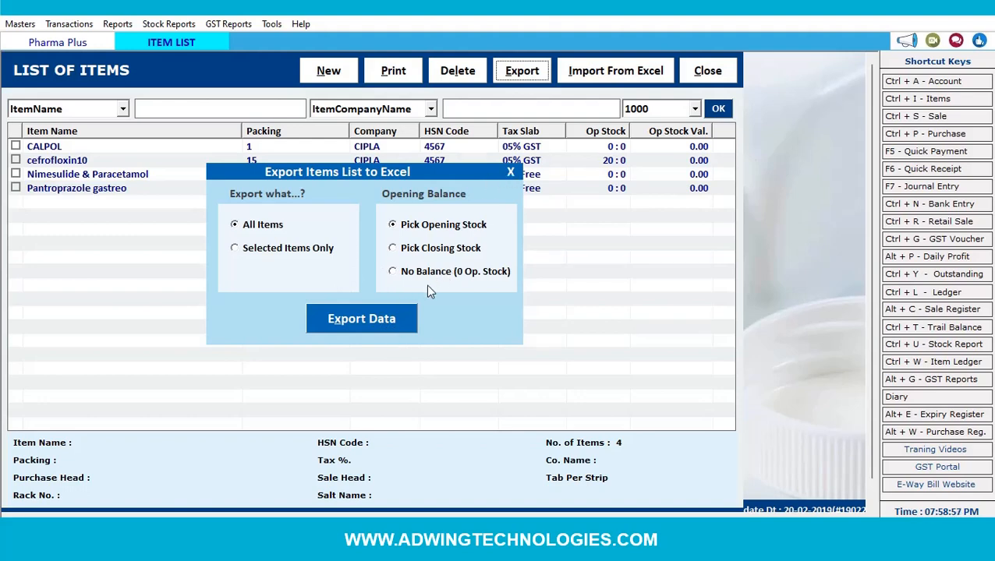
pyautogui.click(512, 173)
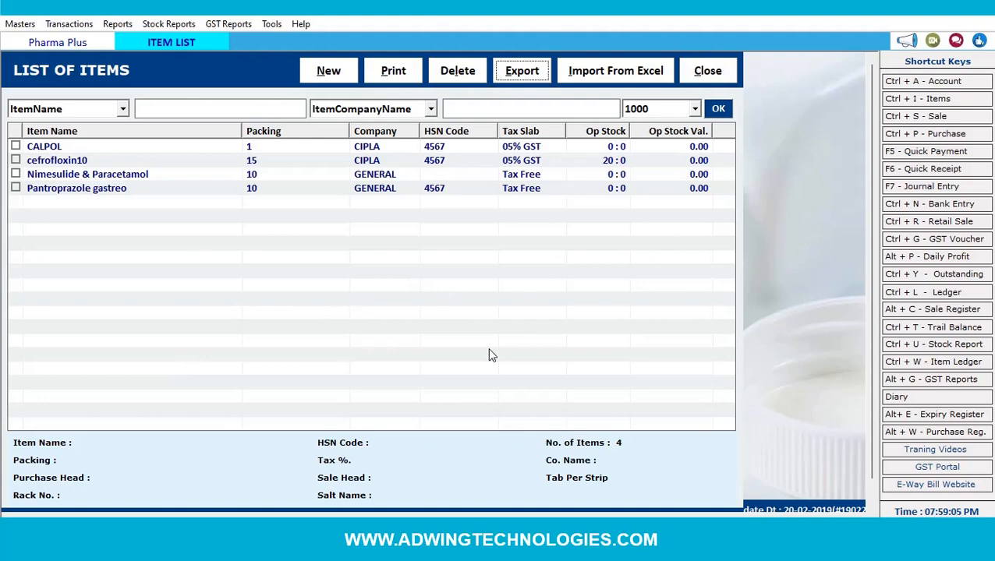
pyautogui.click(721, 70)
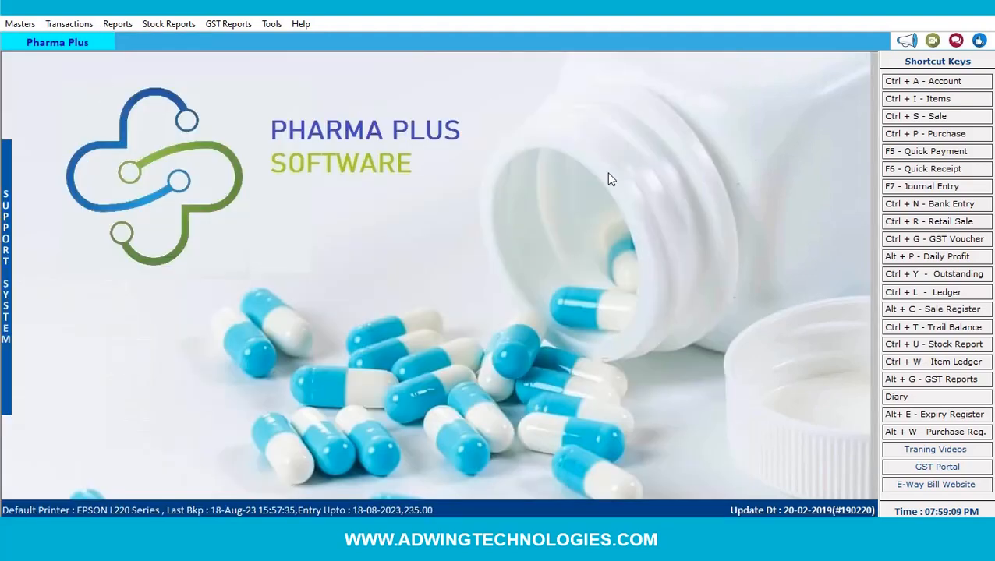
# - Open Masters > Opening Stock Editor and run Refresh Op. Stock with the password
pyautogui.click(23, 24)
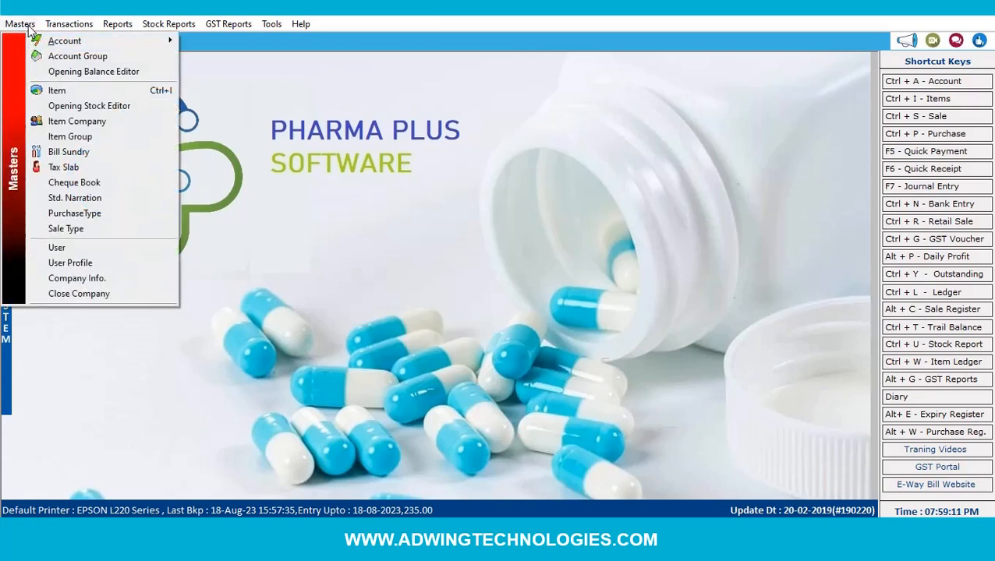
pyautogui.click(61, 106)
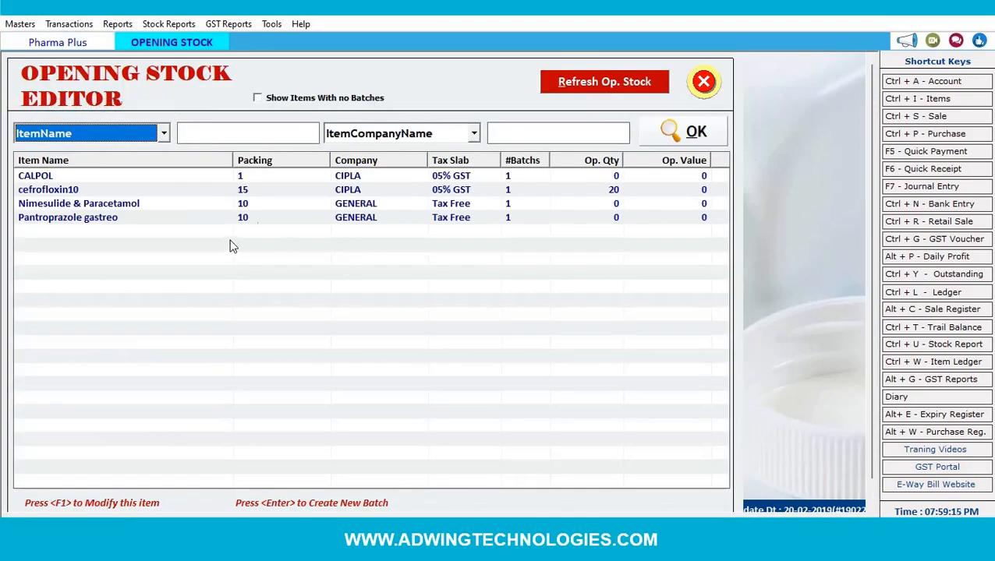
pyautogui.click(270, 126)
pyautogui.click(548, 127)
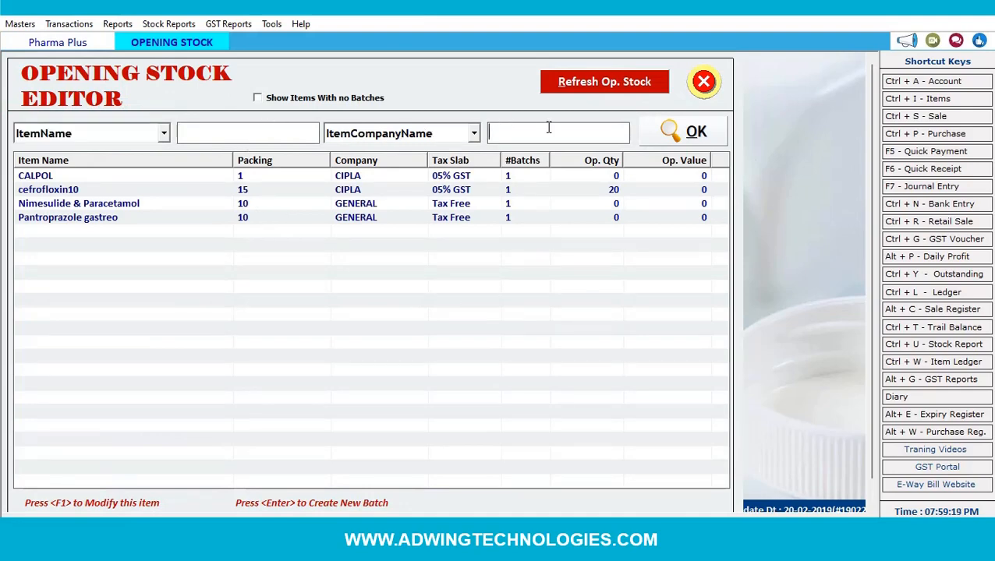
pyautogui.click(616, 84)
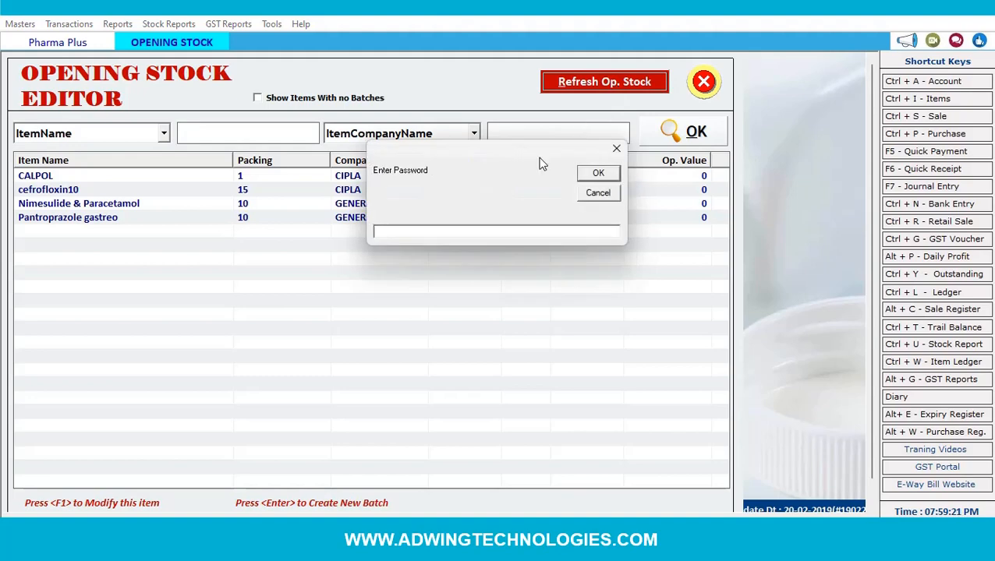
pyautogui.write('123456789')
pyautogui.press('Return')
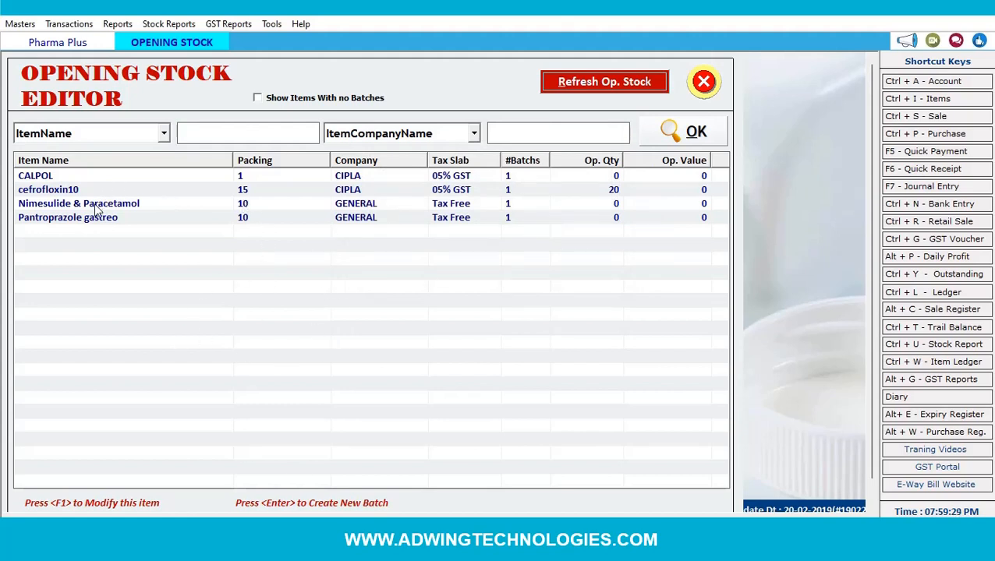
# - Browse the stock list and select cefrofloxin10
pyautogui.click(248, 222)
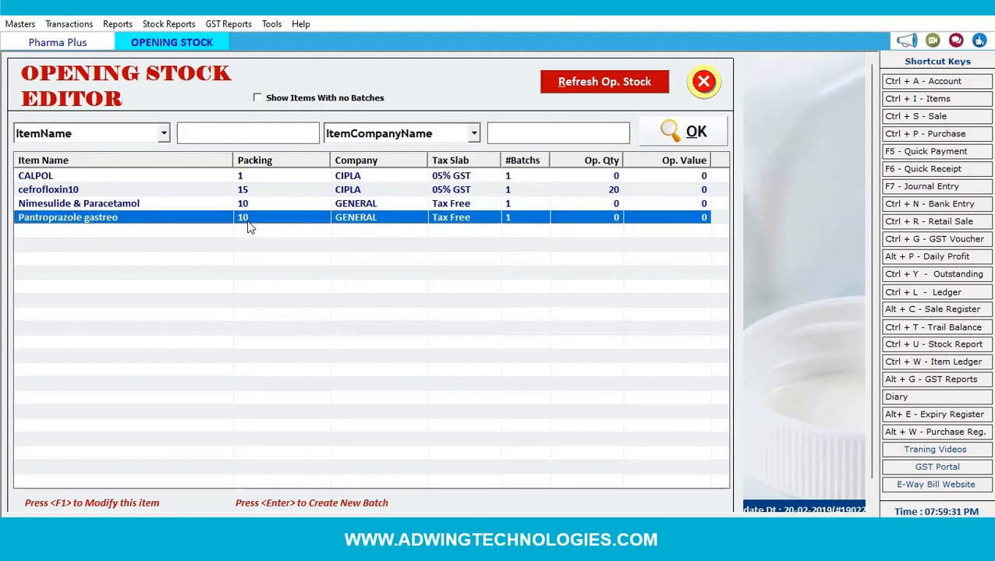
pyautogui.click(249, 206)
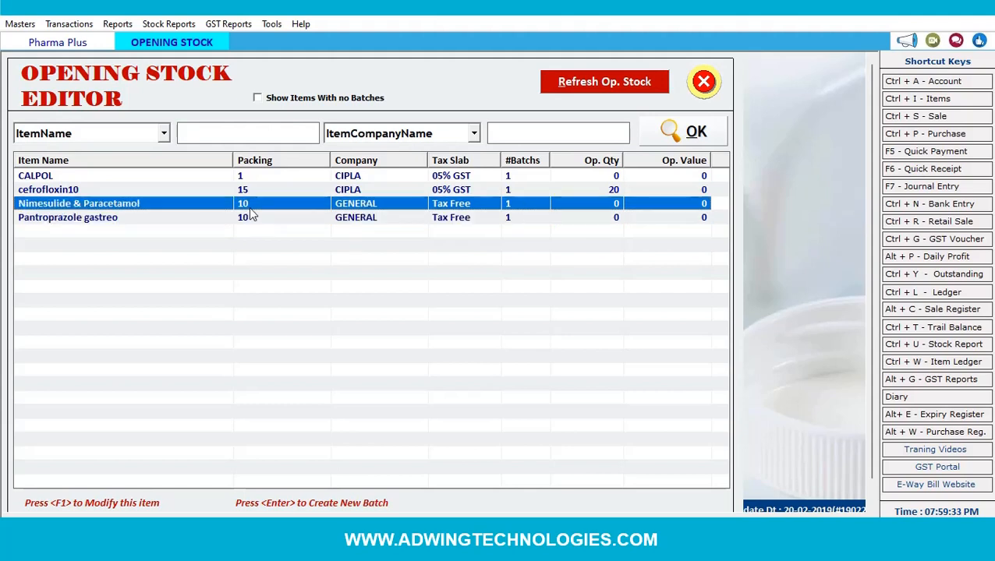
pyautogui.click(259, 193)
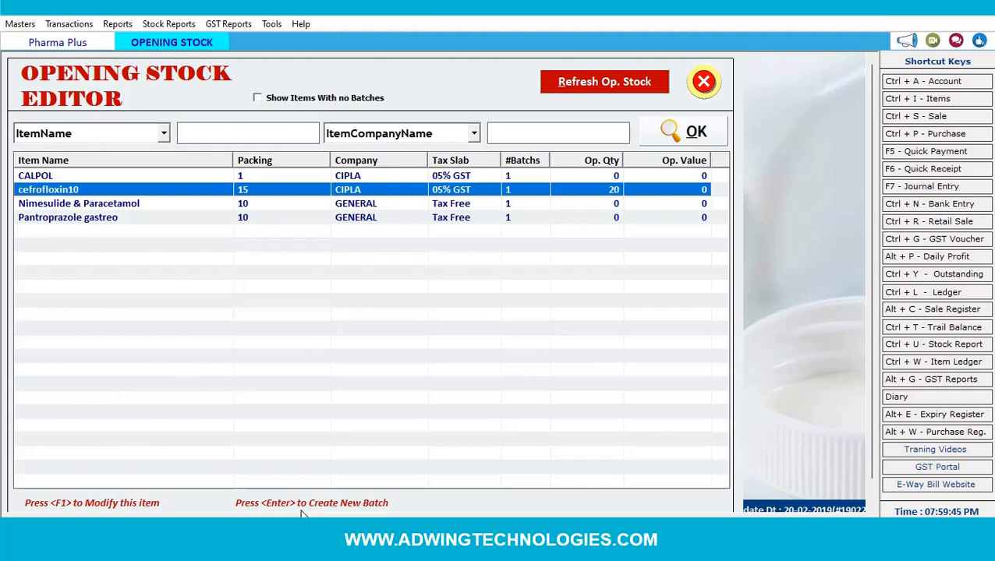
# - Start a new cefrofloxin10 batch BP-345667 expiring 09-2025
pyautogui.press('Return')
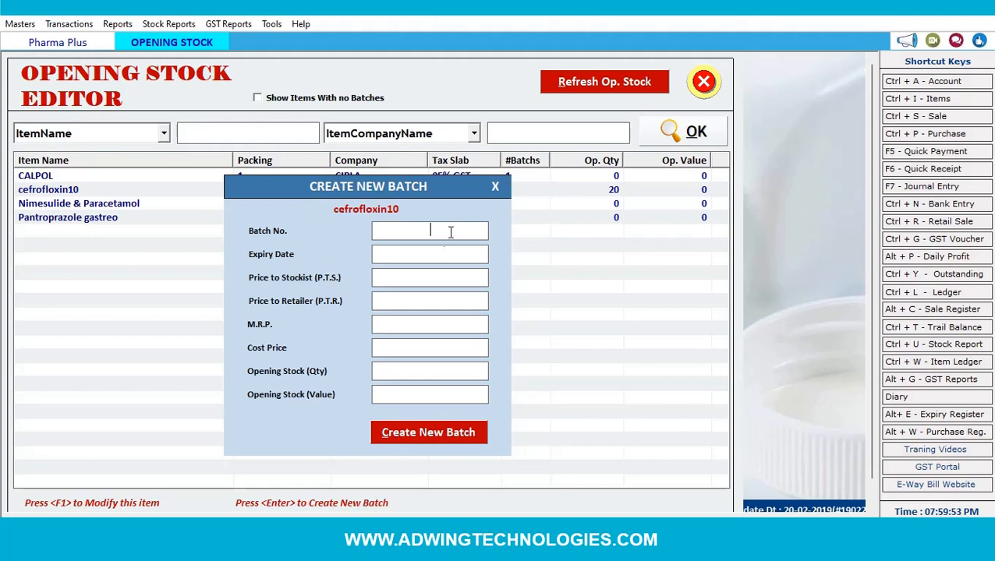
pyautogui.click(430, 251)
pyautogui.click(401, 279)
pyautogui.click(440, 231)
pyautogui.write('BP-')
pyautogui.write('345667')
pyautogui.write('09-')
pyautogui.write('2025')
pyautogui.press('Return')
# - Give it PTS 7, PTR 9, MRP 12, cost 10 and opening quantity 15, then save
pyautogui.write('7')
pyautogui.press('Return')
pyautogui.write('9')
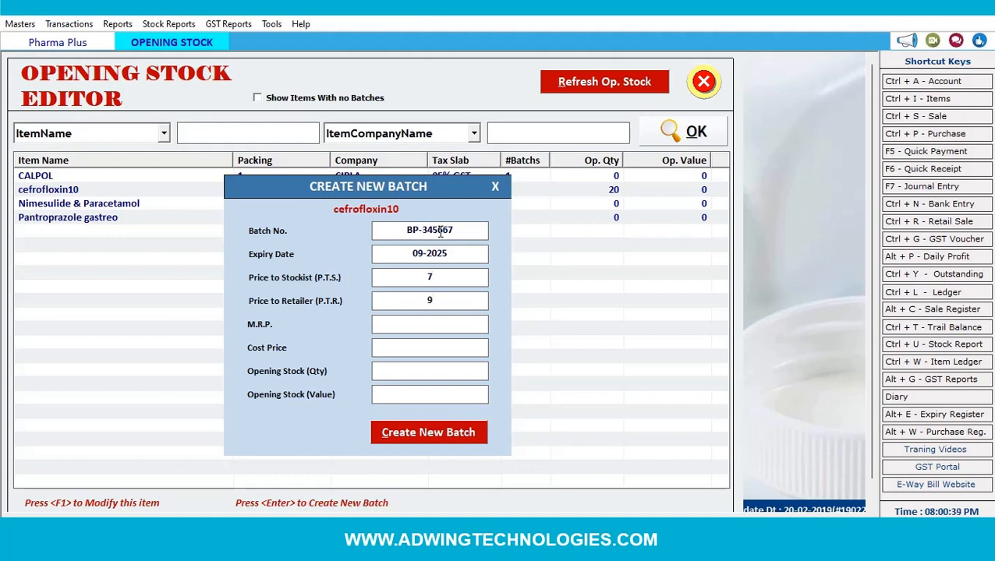
pyautogui.write('12')
pyautogui.press('Return')
pyautogui.write('10')
pyautogui.write('1')
pyautogui.write('5')
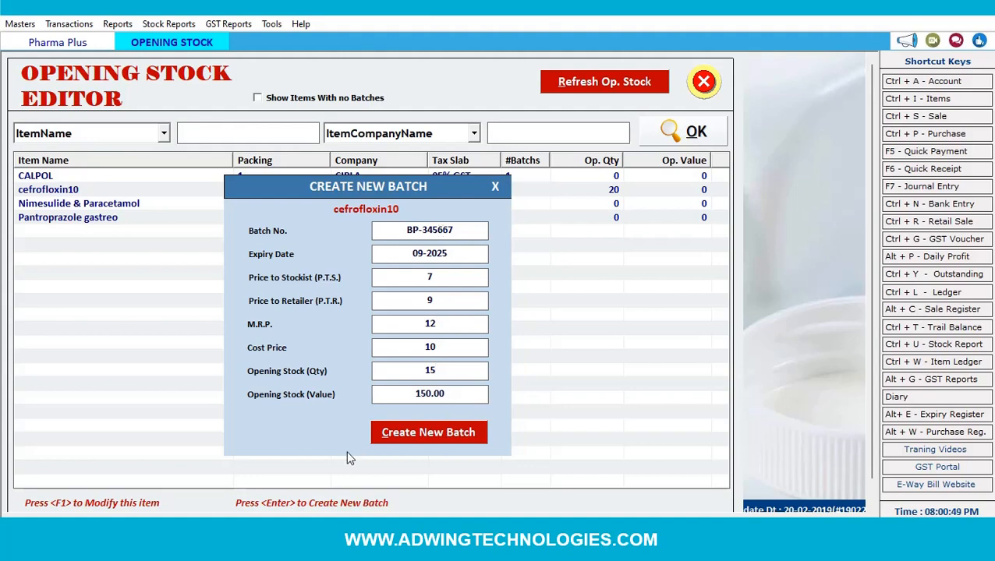
pyautogui.click(410, 438)
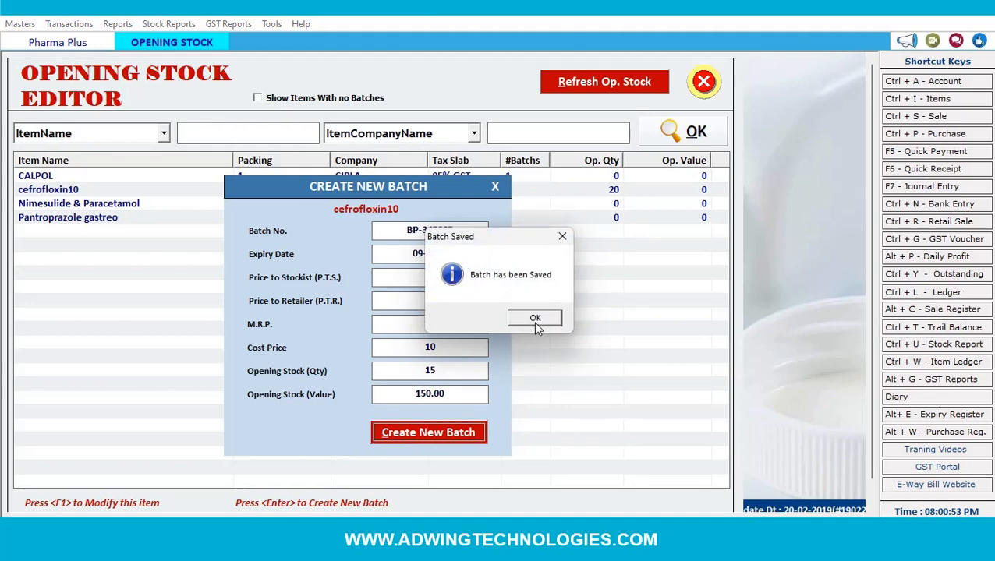
pyautogui.click(534, 320)
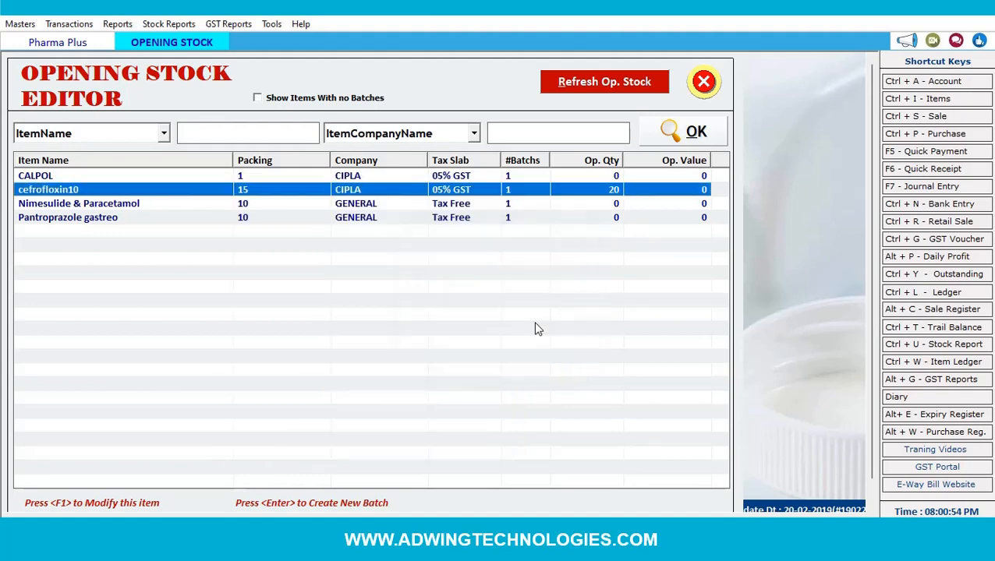
# - Cancel the Refresh Op. Stock password prompt, then open CALPOL's item details with F1
pyautogui.click(614, 83)
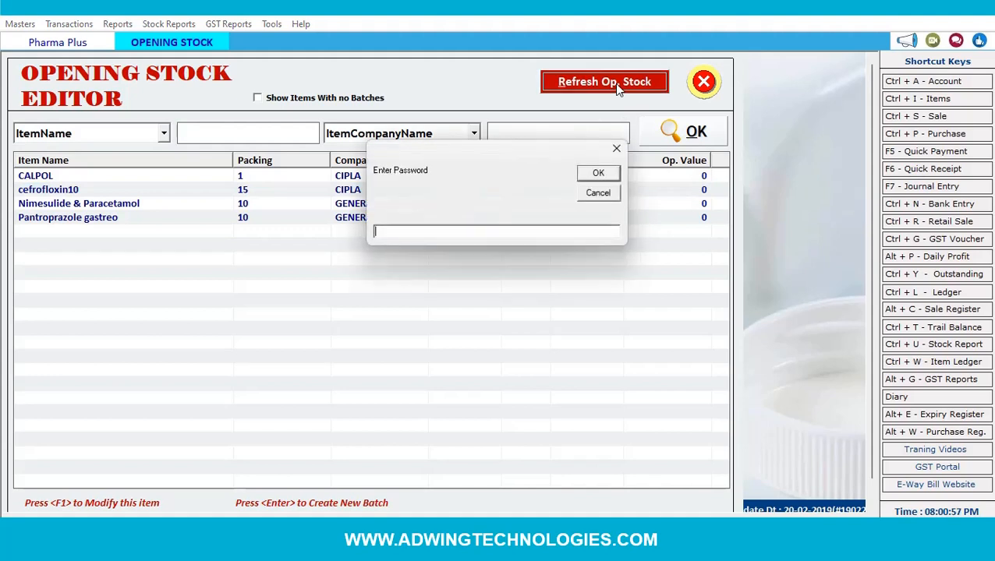
pyautogui.click(597, 194)
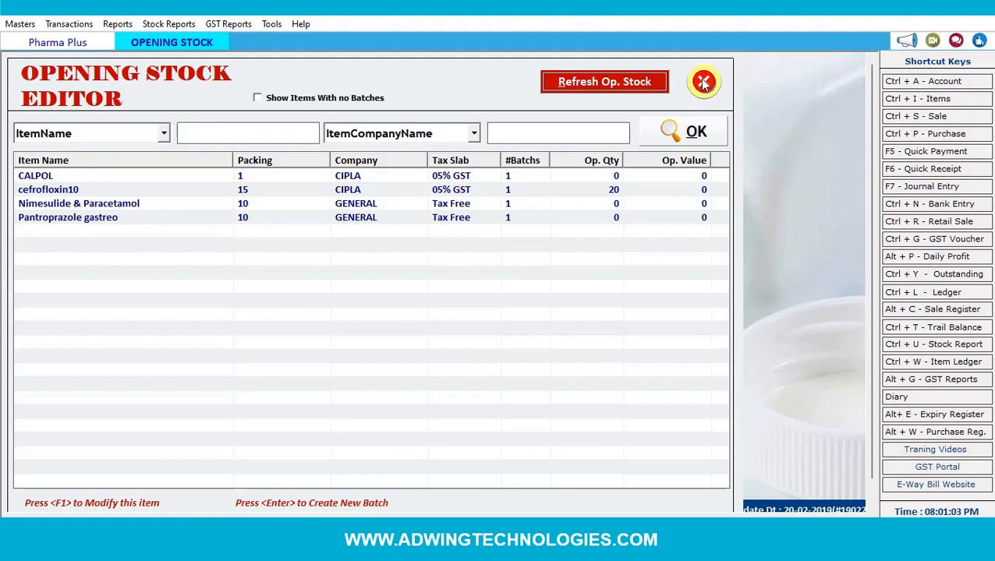
pyautogui.click(241, 180)
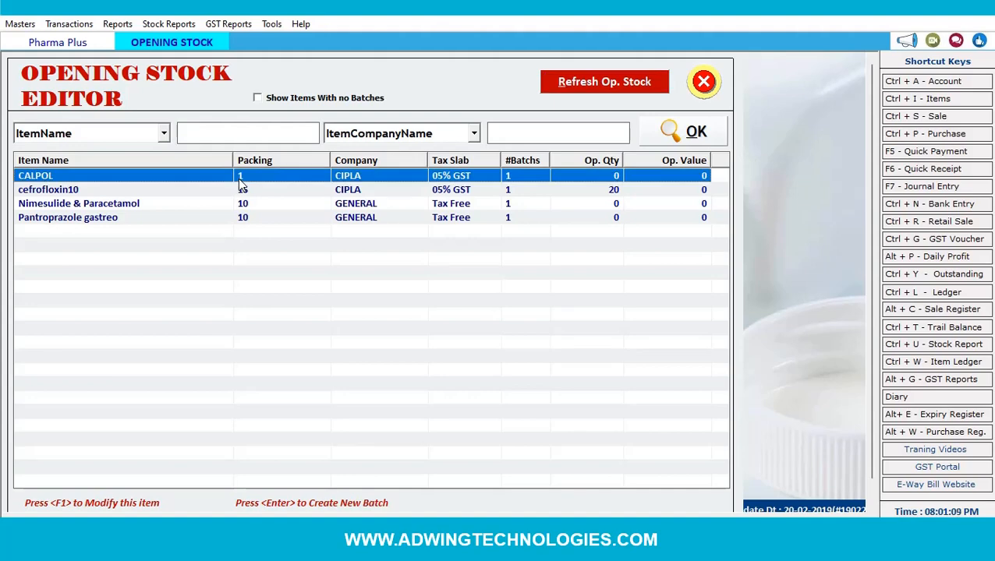
pyautogui.press('F1')
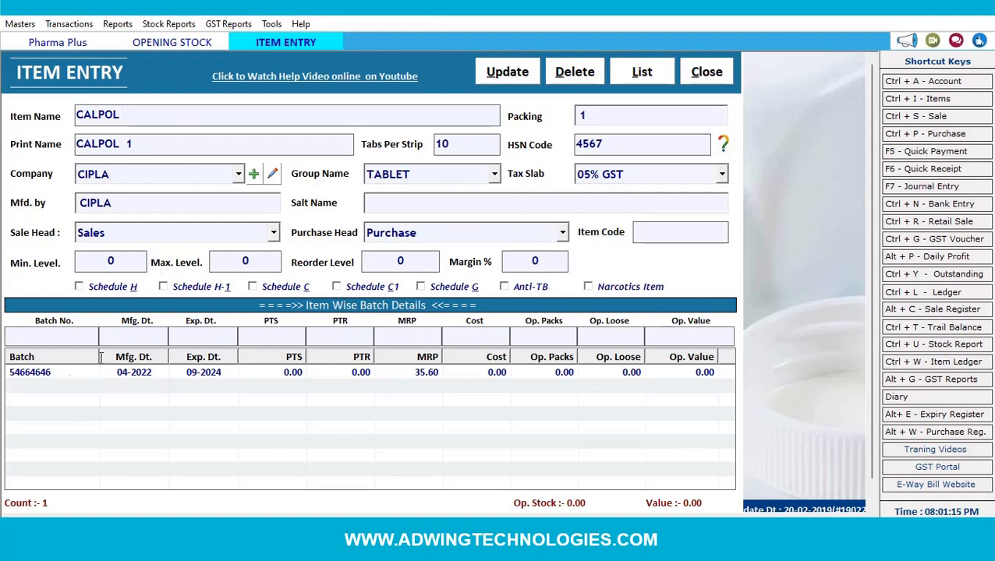
# - Load CALPOL batch 54664646 and enter PTS 25 and PTR 30
pyautogui.doubleClick(296, 375)
pyautogui.click(285, 337)
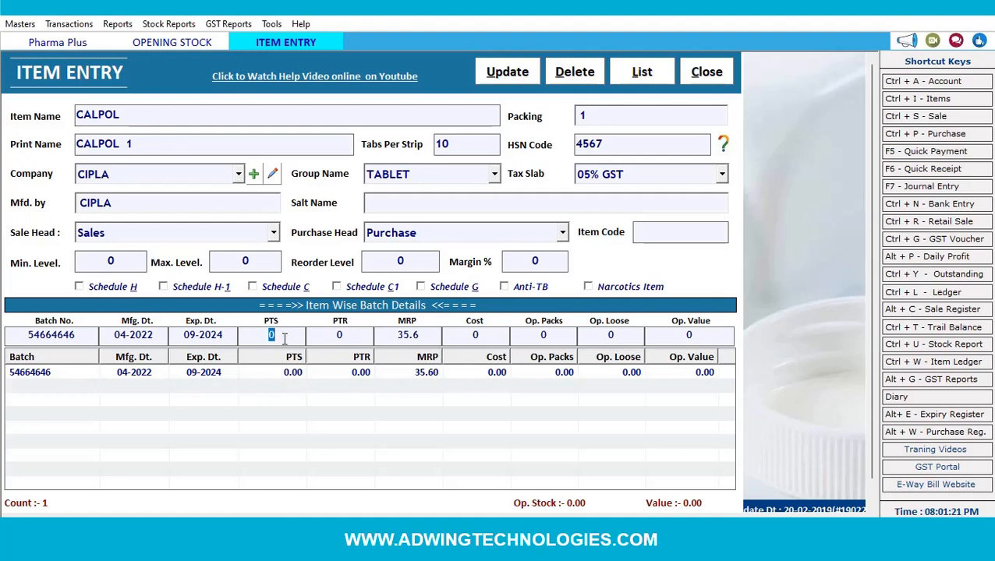
pyautogui.write('25')
pyautogui.press('Return')
pyautogui.write('30')
pyautogui.press('Return')
pyautogui.press('Return')
pyautogui.press('Return')
pyautogui.press('Return')
pyautogui.write('1')
pyautogui.press('Return')
pyautogui.press('Return')
pyautogui.press('Return')
# - Update the batch, save CALPOL, and close the item details
pyautogui.click(520, 78)
pyautogui.click(518, 72)
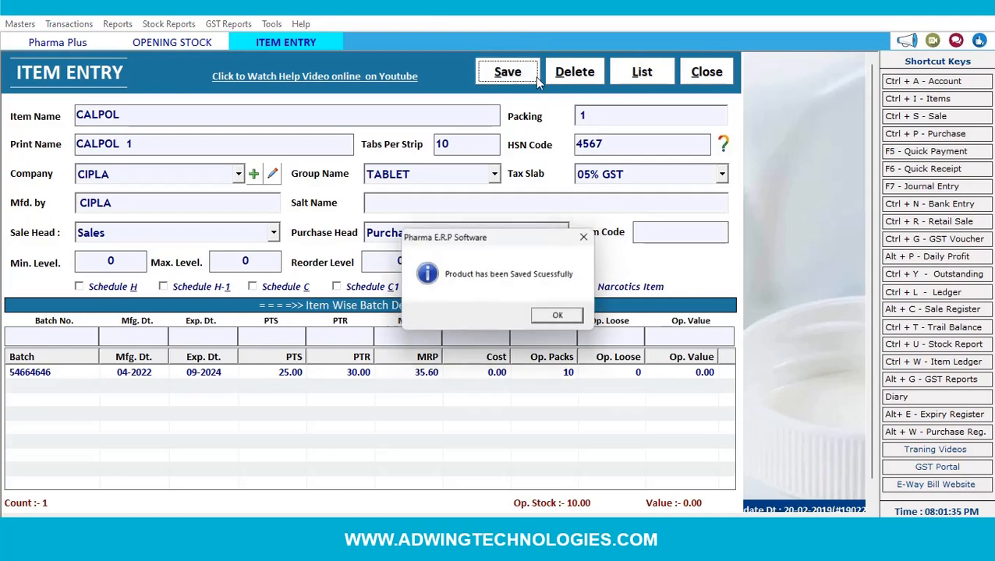
pyautogui.click(554, 325)
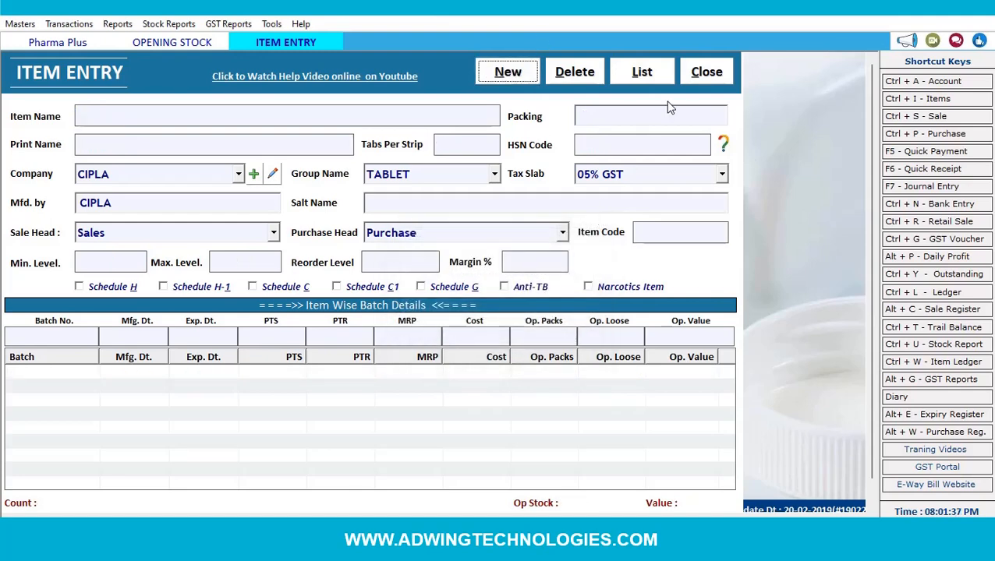
pyautogui.click(707, 74)
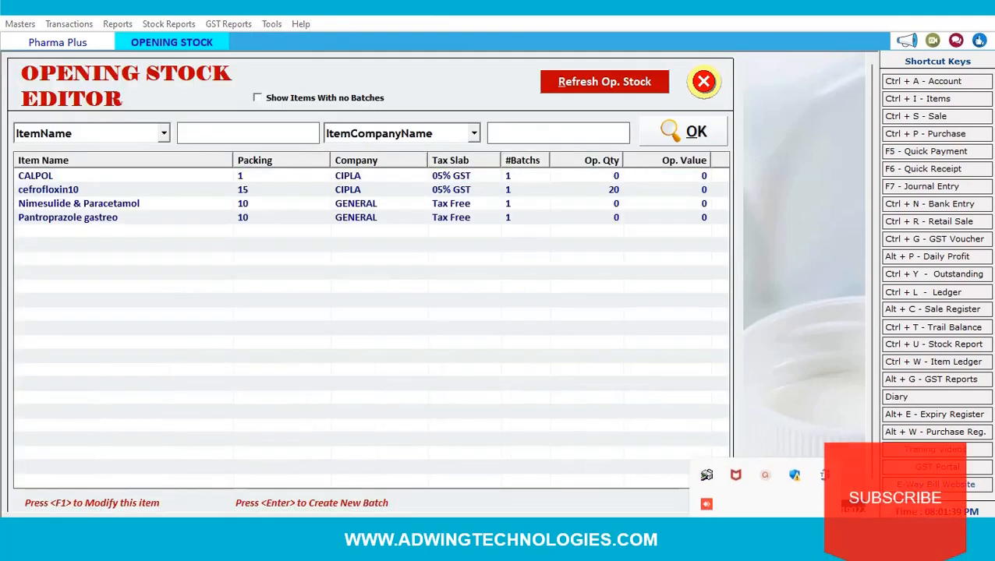
# - Close the Opening Stock Editor and start a Credit purchase bill dated 30-08-2023
pyautogui.click(704, 82)
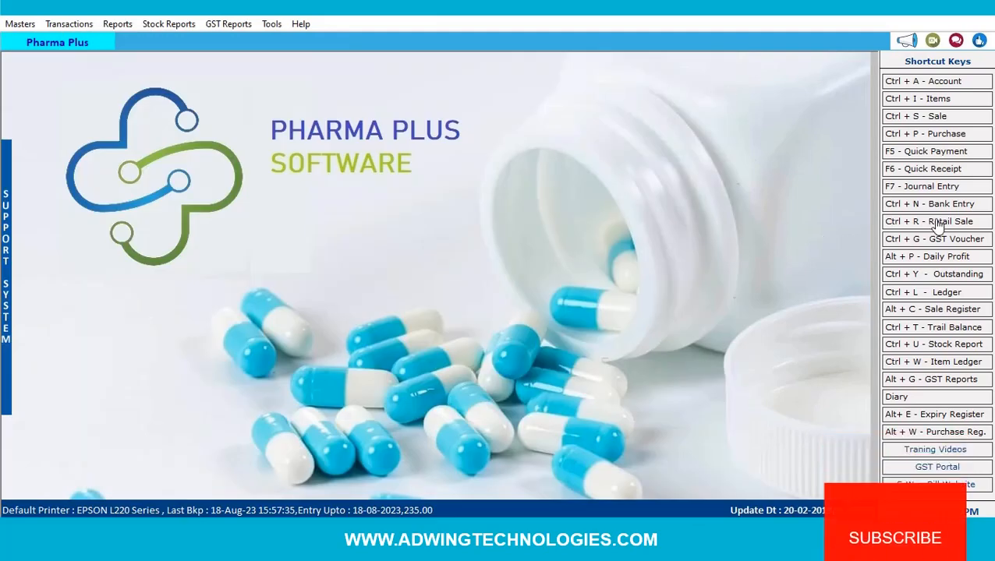
pyautogui.click(929, 137)
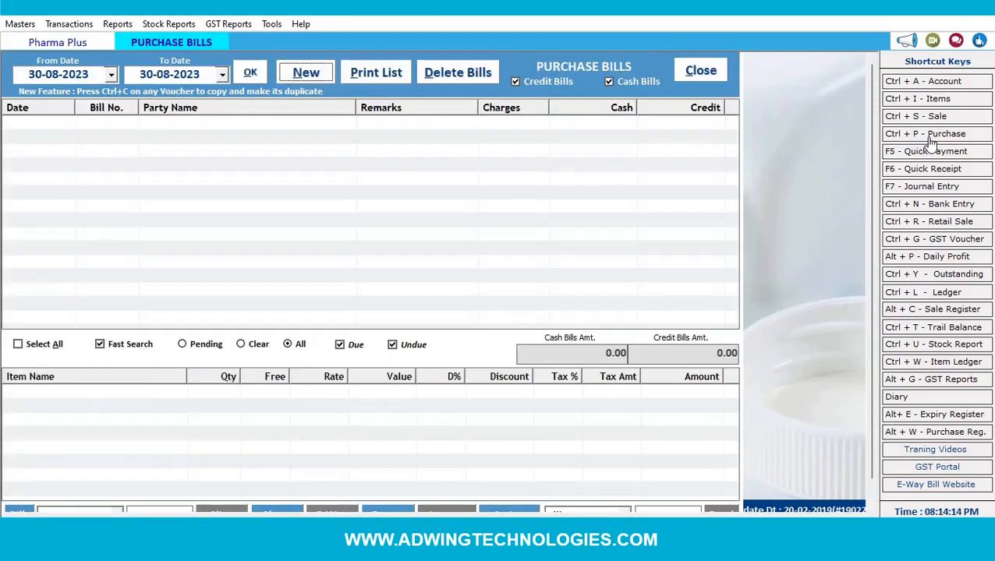
pyautogui.click(306, 72)
pyautogui.press('Return')
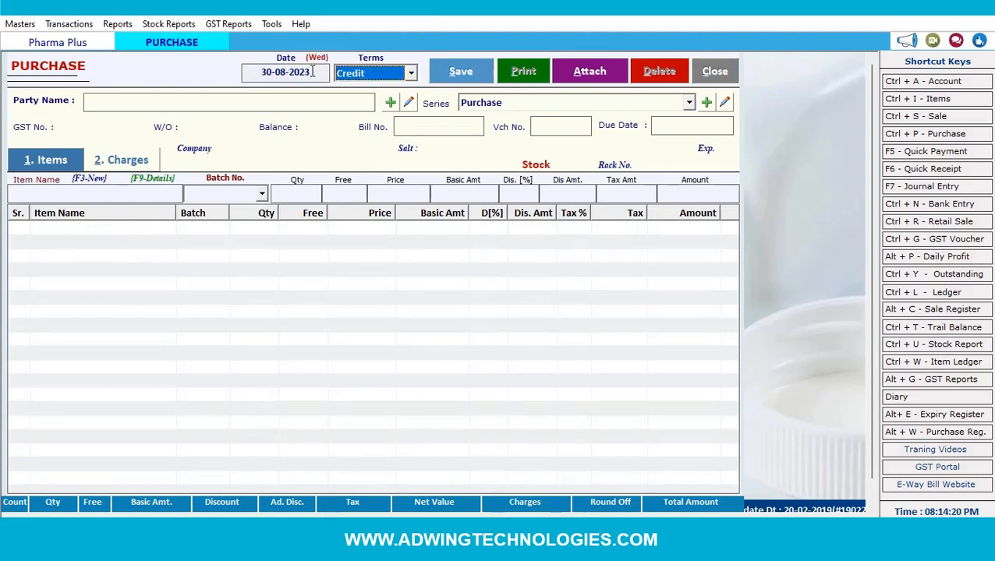
pyautogui.click(410, 75)
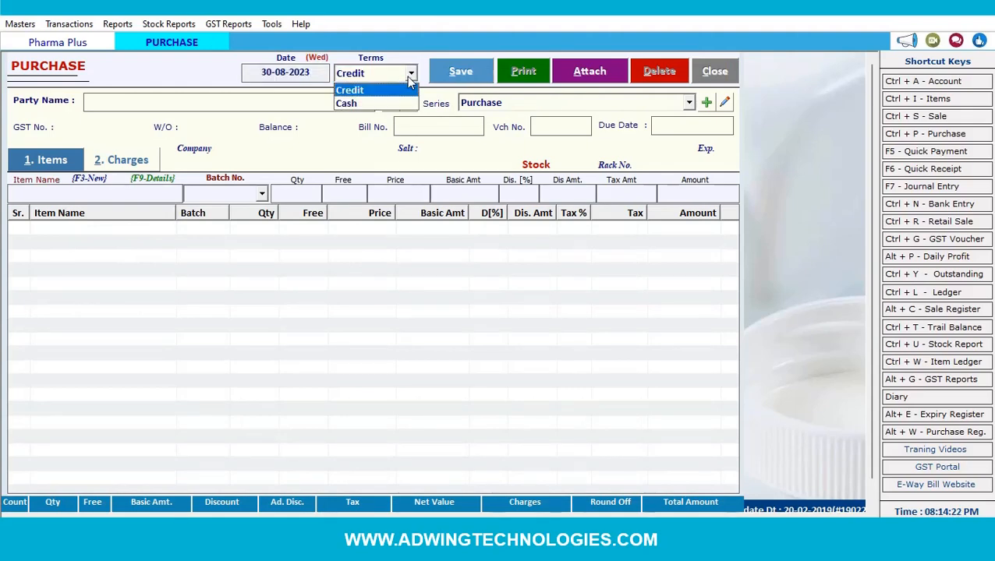
pyautogui.click(409, 78)
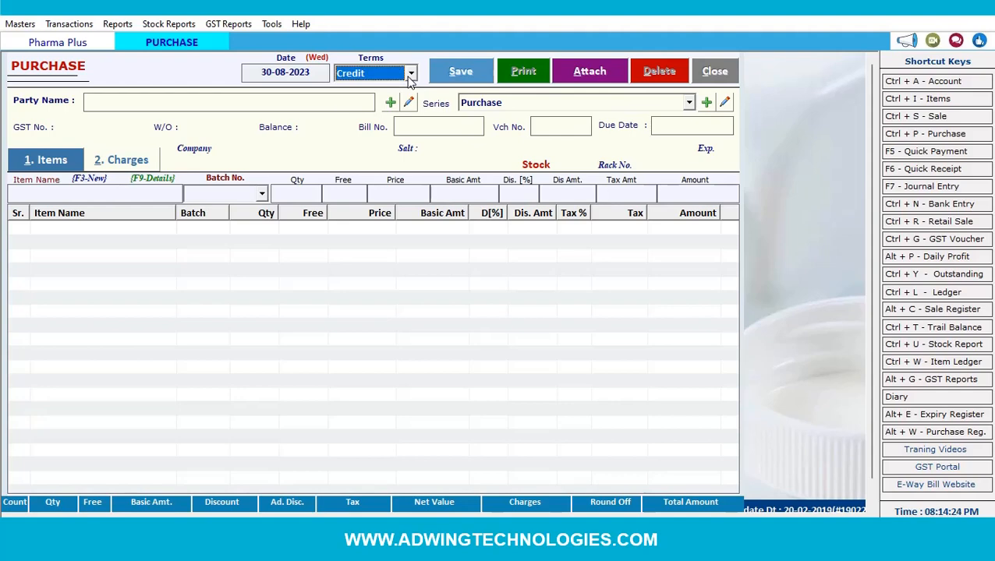
pyautogui.press('Return')
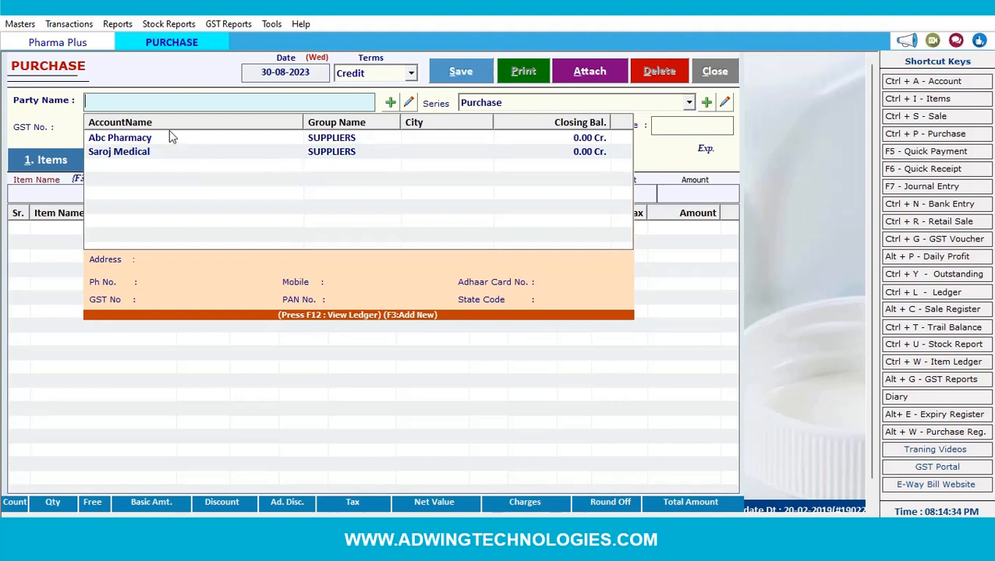
# - Choose Saroj Medical, pull its pending challan into the bill, and keep the Purchase series
pyautogui.click(135, 154)
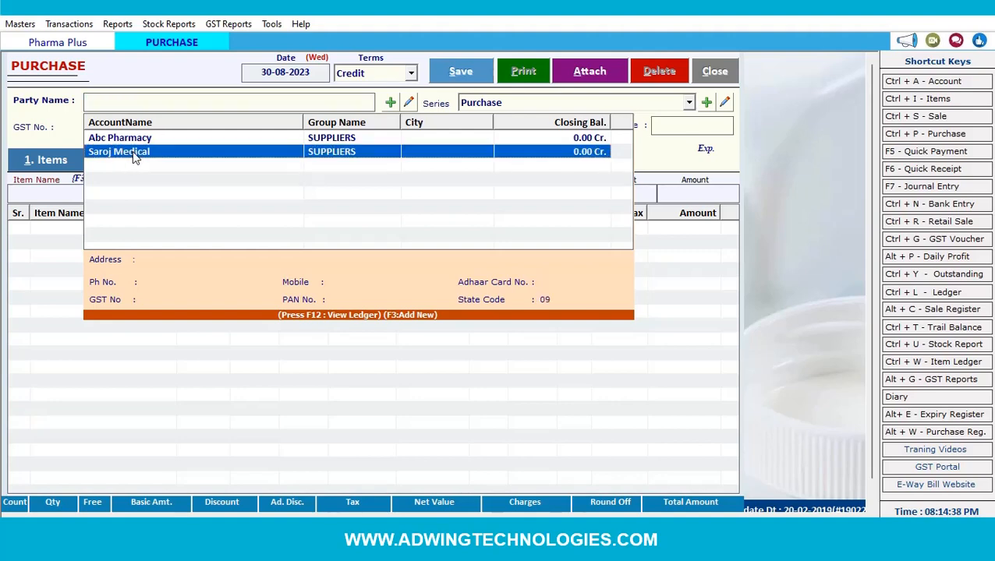
pyautogui.click(134, 155)
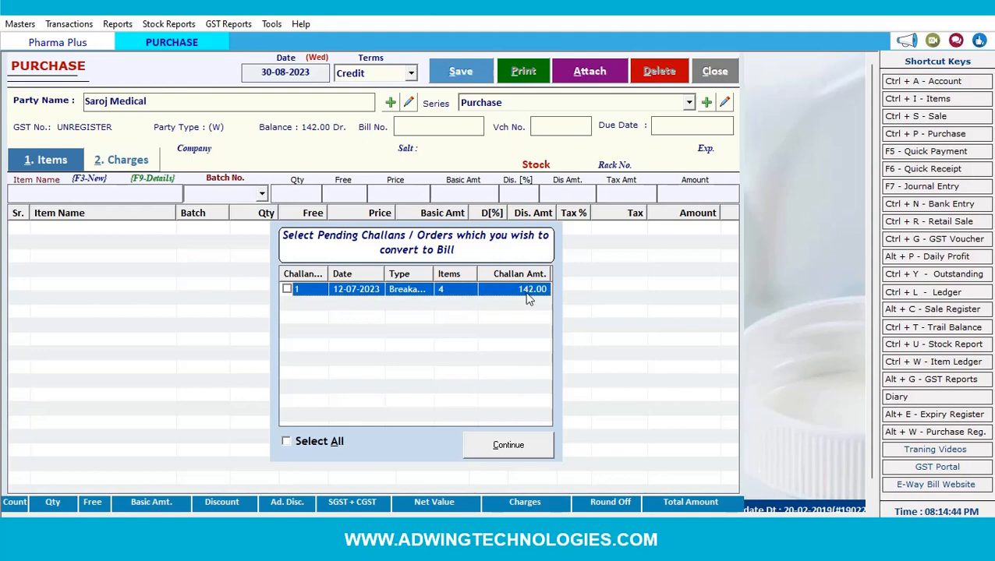
pyautogui.click(521, 448)
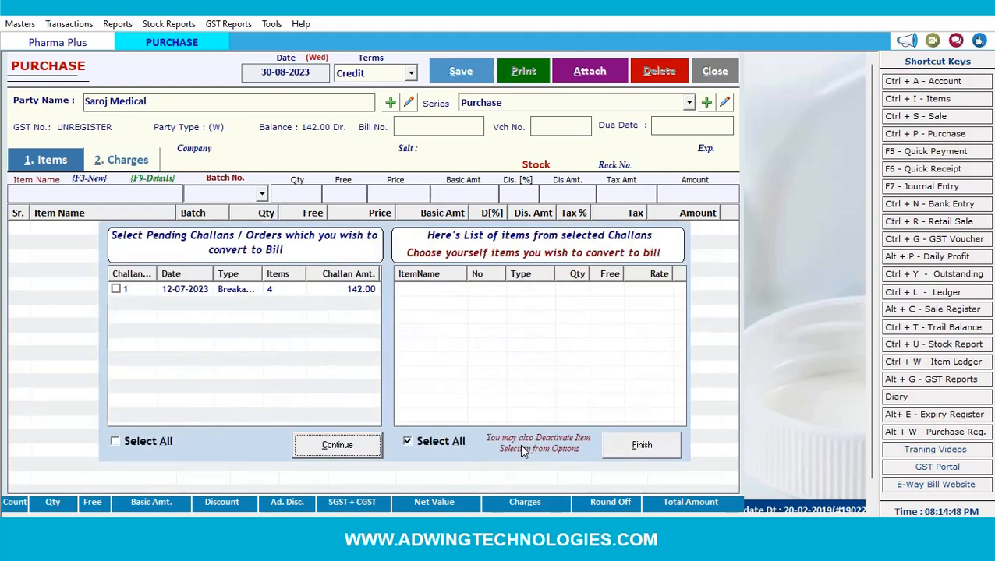
pyautogui.click(640, 456)
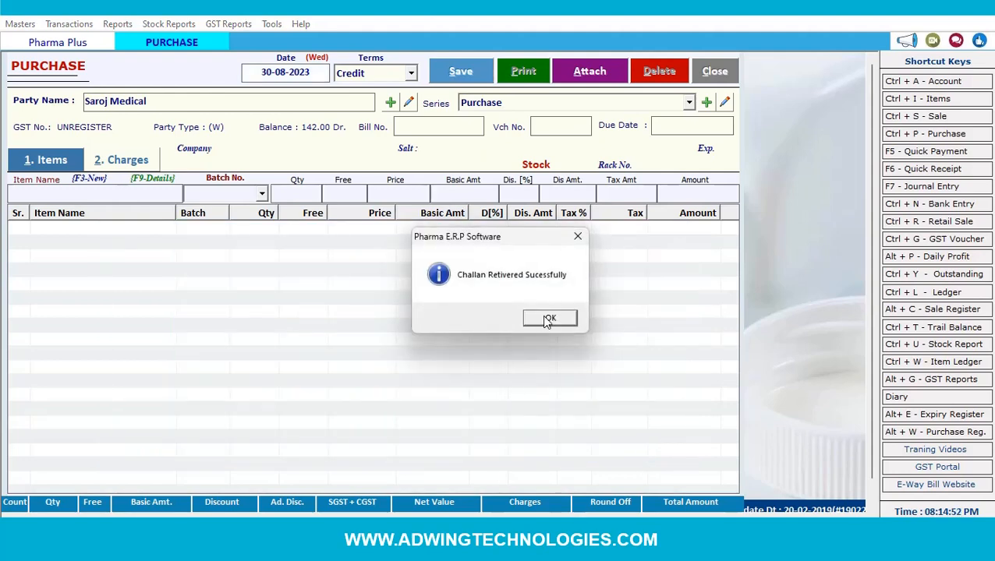
pyautogui.click(549, 319)
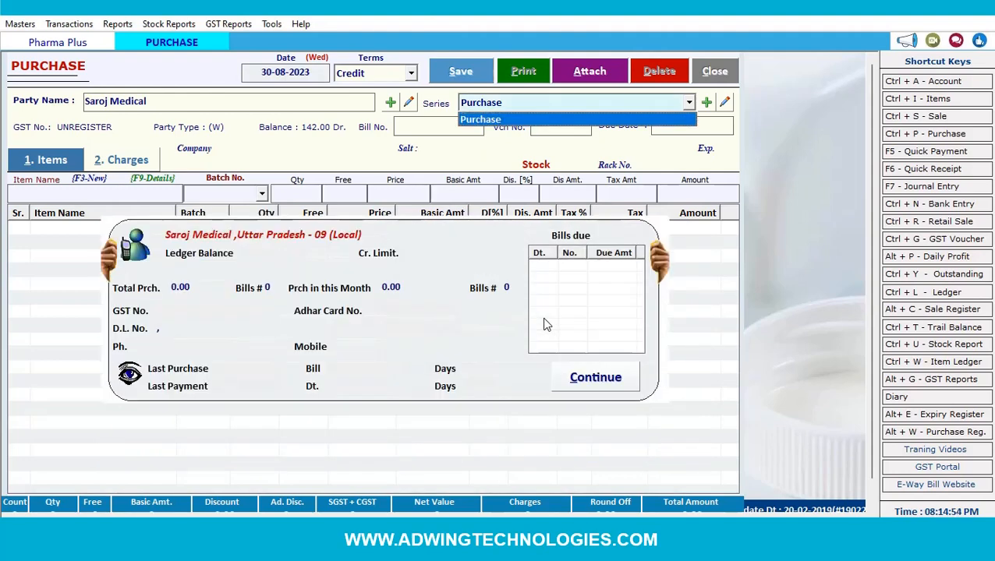
pyautogui.press('Return')
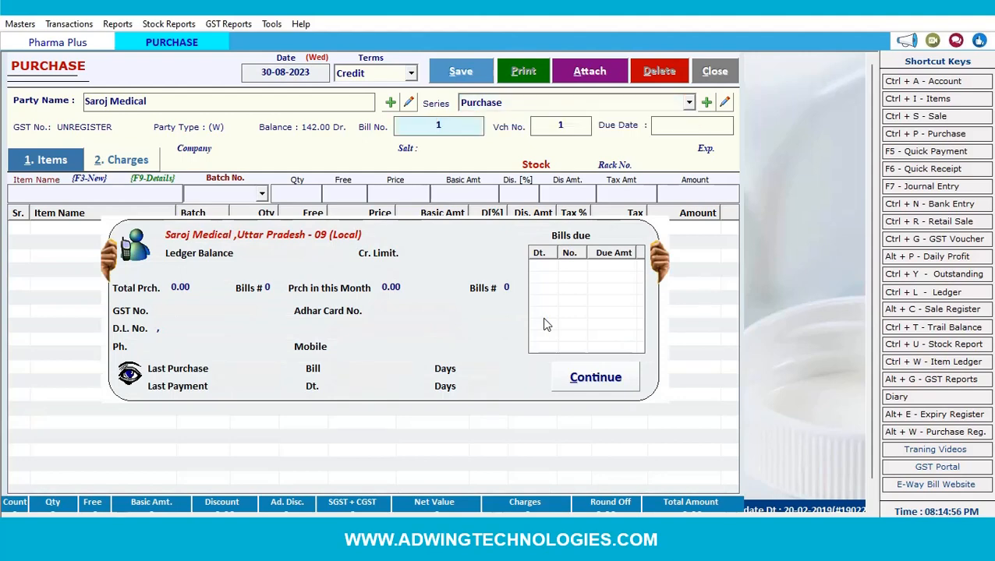
pyautogui.press('Return')
pyautogui.press('Return')
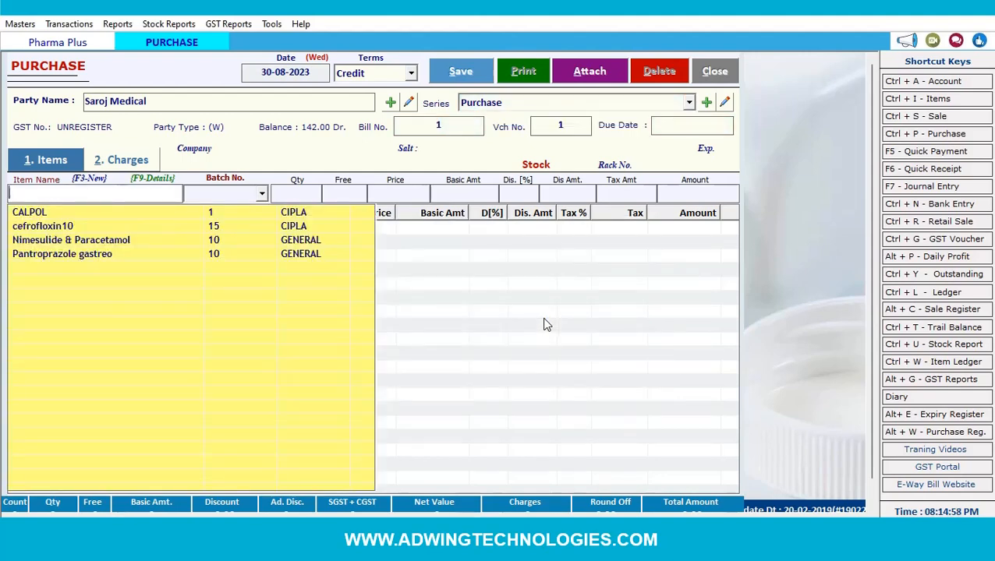
# - Add cefrofloxin10 to the Saroj Medical bill using batch BP-345667
pyautogui.press('Down')
pyautogui.press('Down')
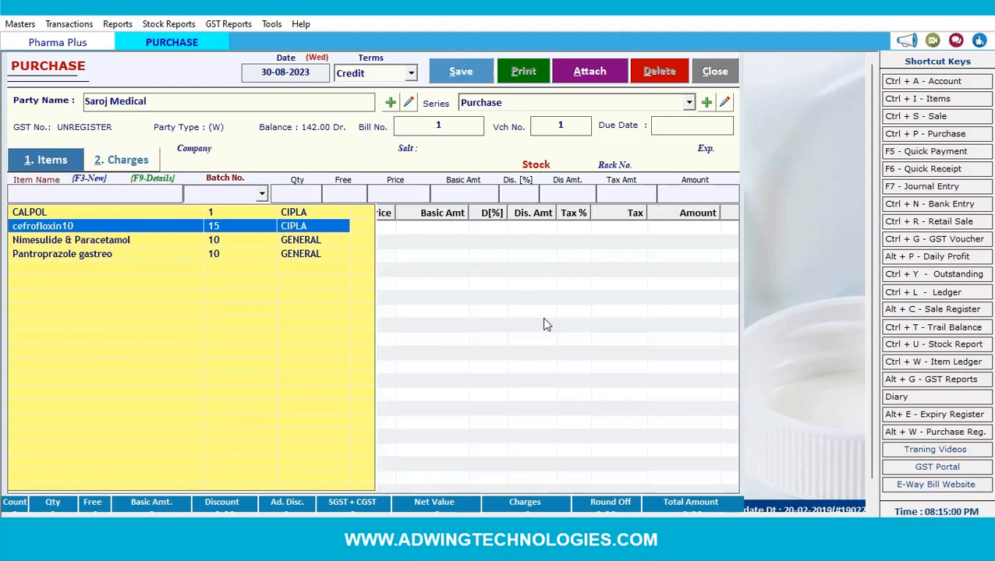
pyautogui.press('Return')
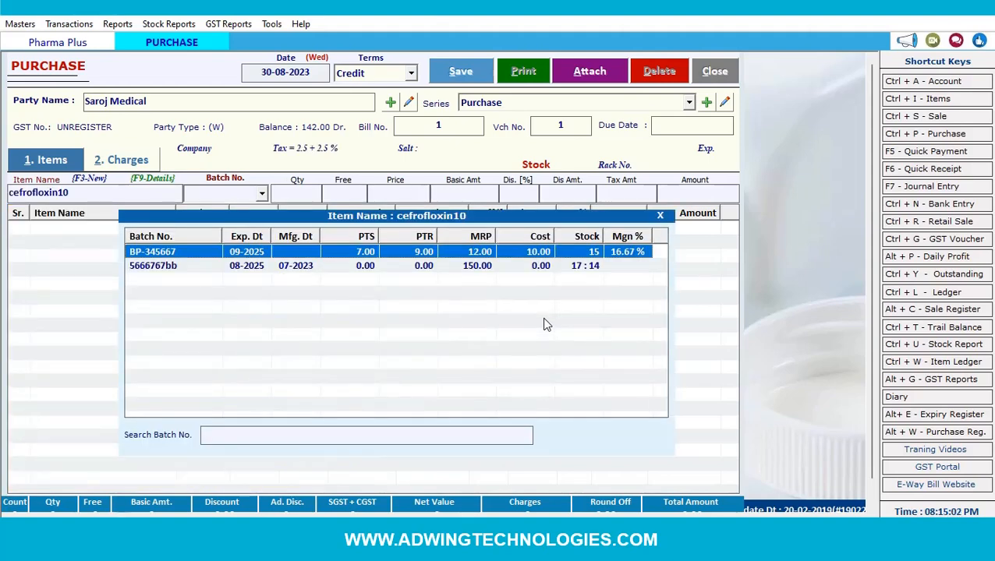
pyautogui.press('Down')
pyautogui.press('Up')
pyautogui.press('Return')
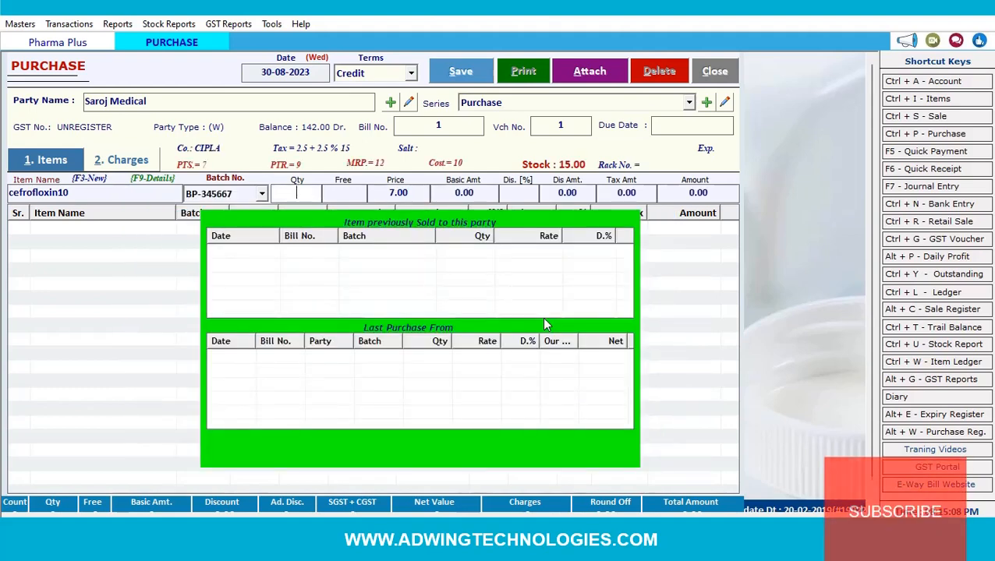
# - Enter 20 units plus 3 free at 7.00 with a 2% discount, totalling 144.06
pyautogui.write('20')
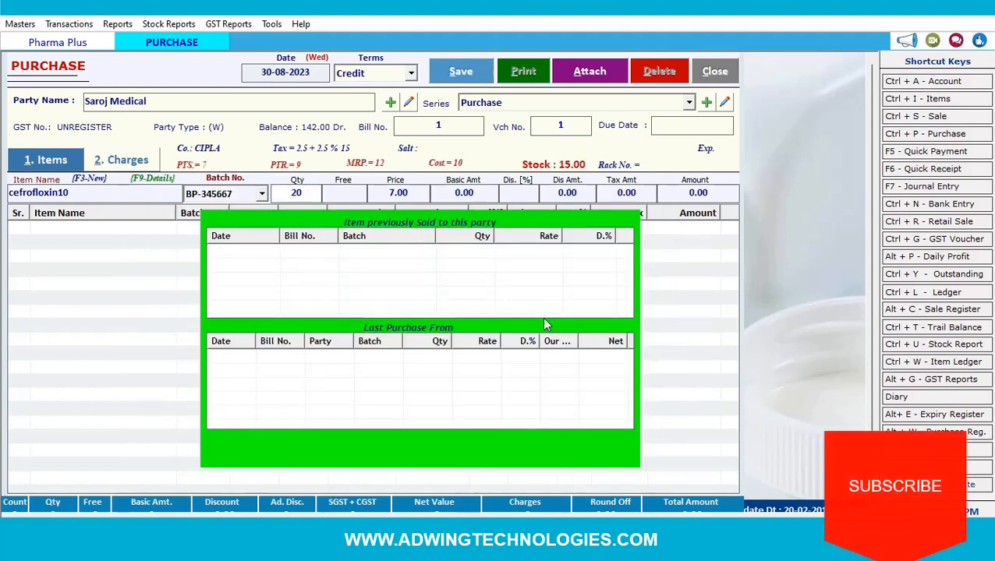
pyautogui.press('Return')
pyautogui.write('3')
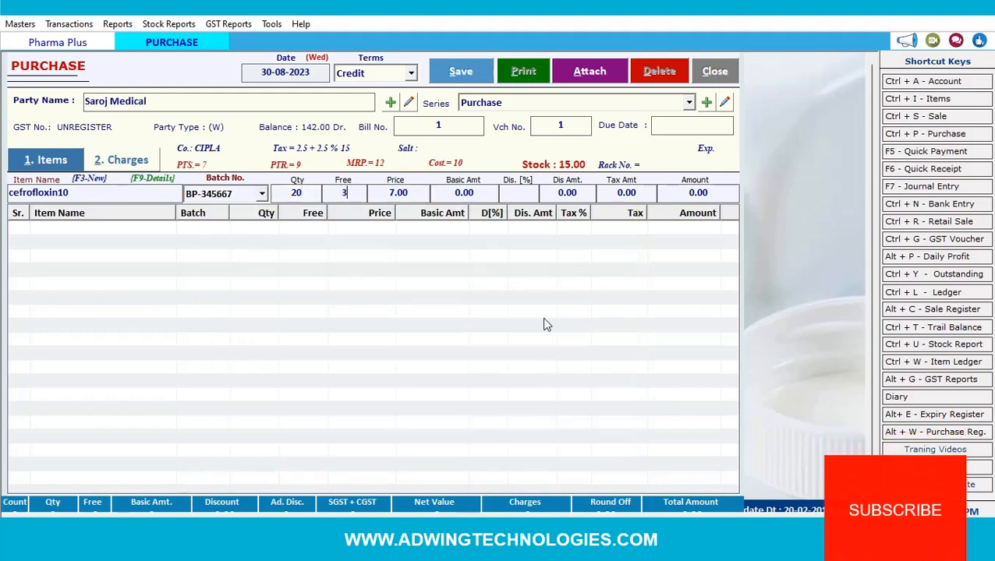
pyautogui.press('Return')
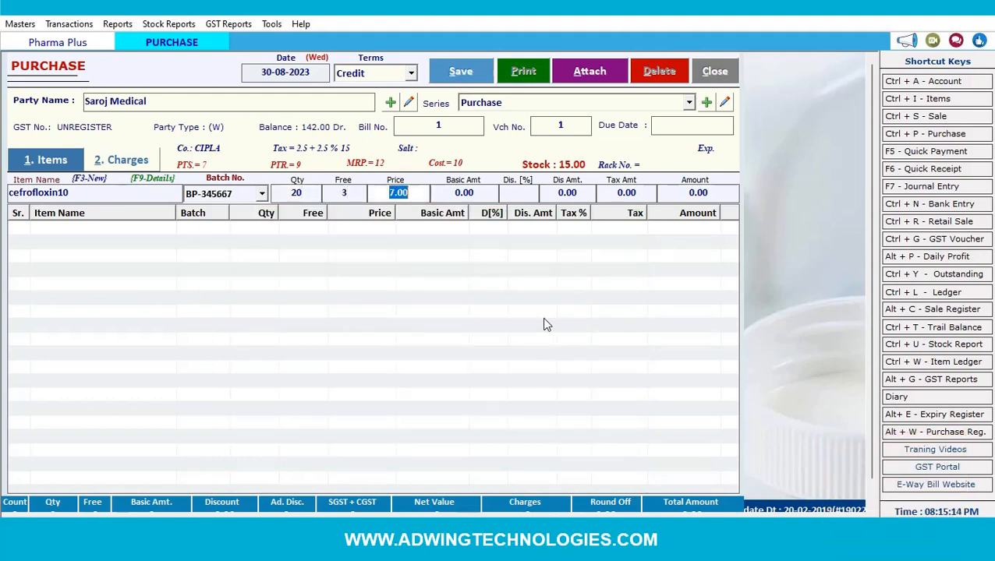
pyautogui.press('Return')
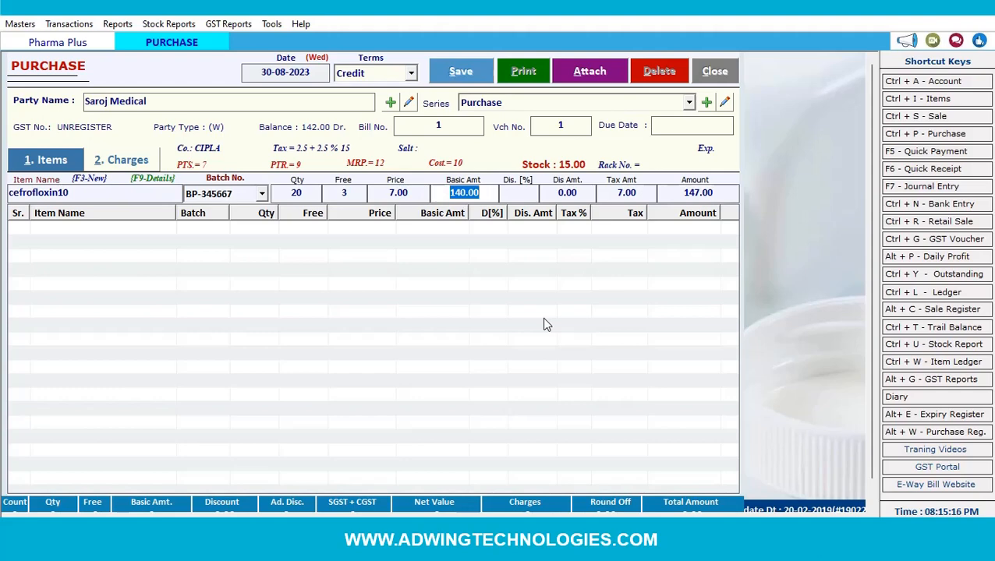
pyautogui.press('Return')
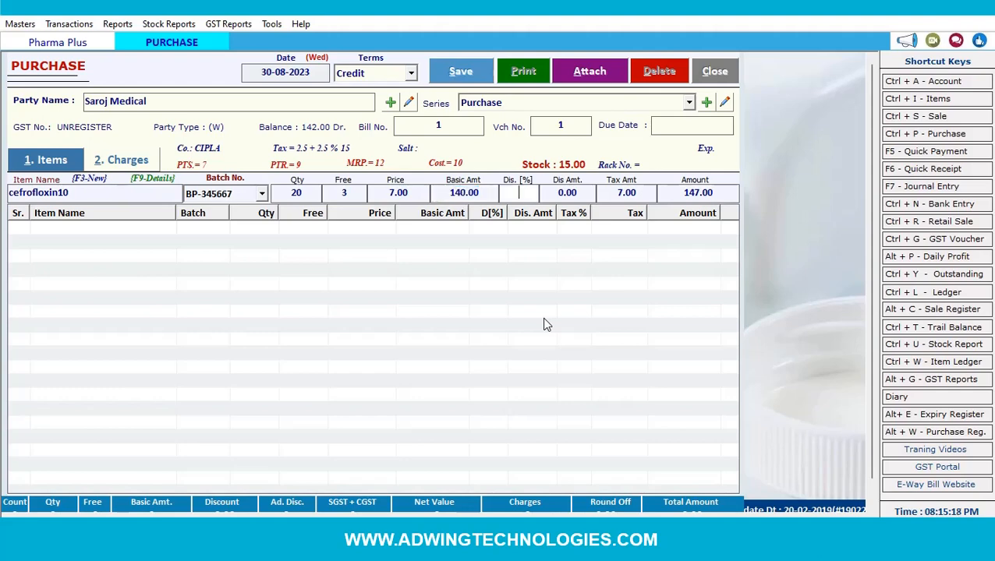
pyautogui.write('2')
pyautogui.press('Return')
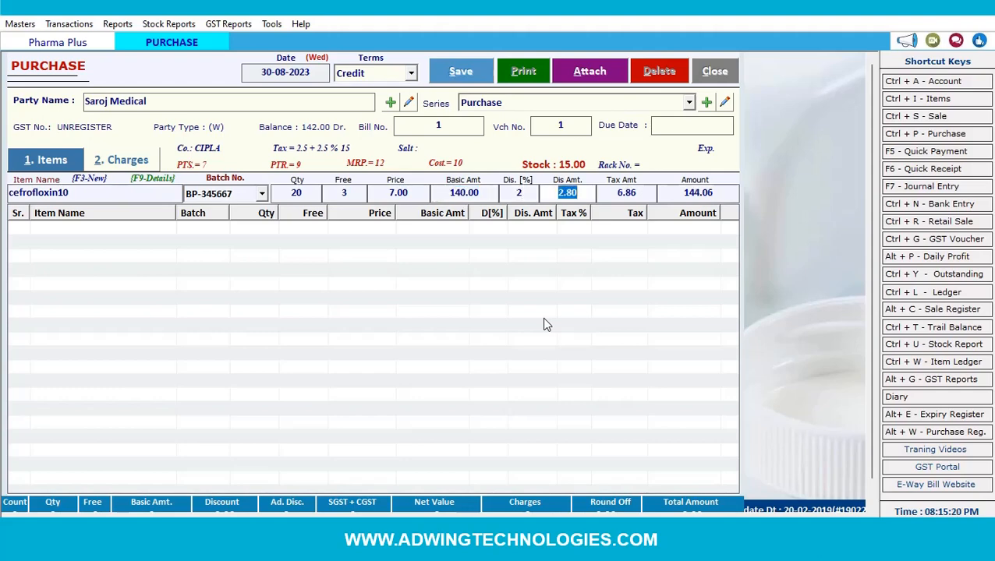
pyautogui.press('Return')
pyautogui.press('Return')
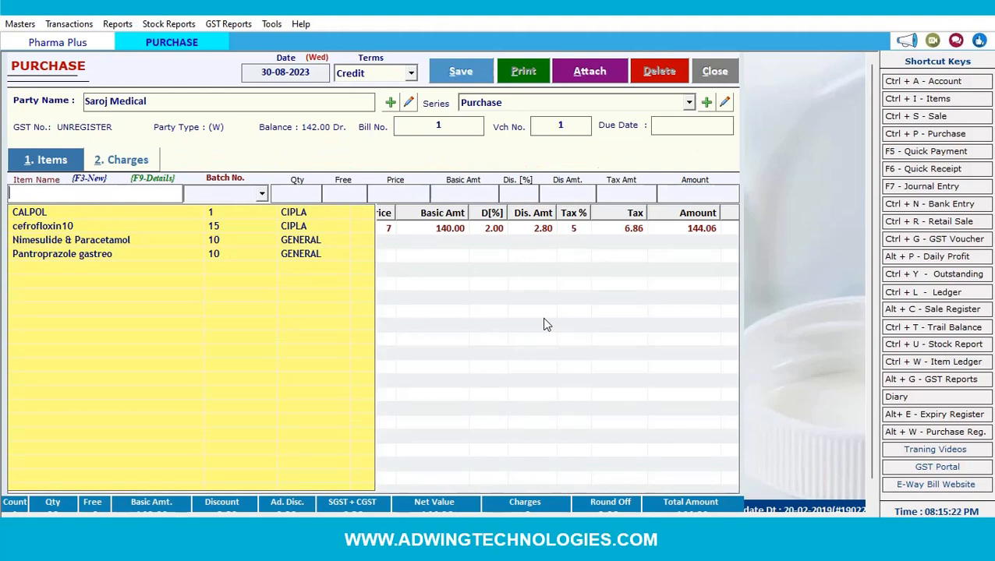
# - Add 15 Nimesulide & Paracetamol (batch NPJ-021) at 26 each, amounting to 390.00
pyautogui.press('Down')
pyautogui.press('Down')
pyautogui.press('Down')
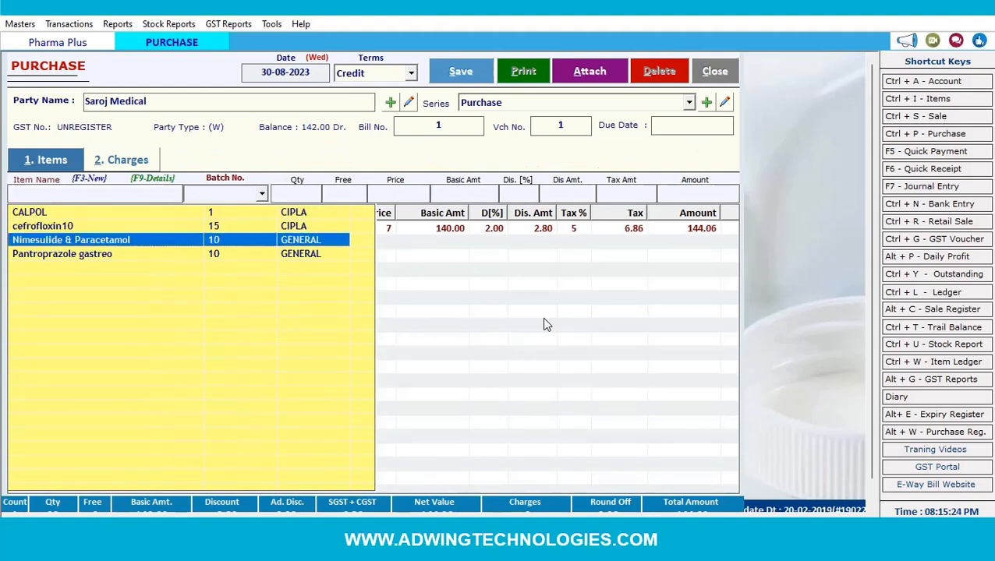
pyautogui.press('Return')
pyautogui.press('Return')
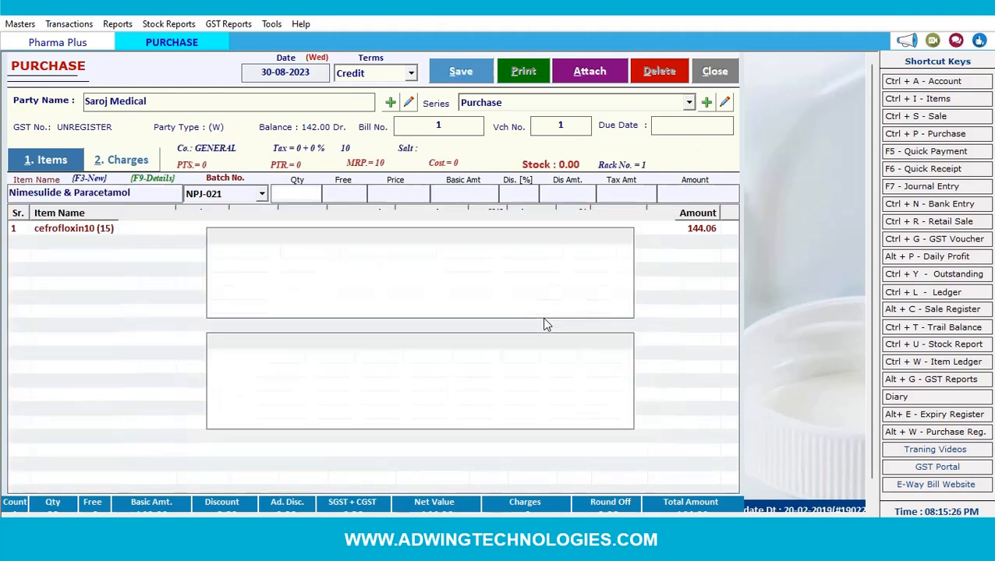
pyautogui.write('15')
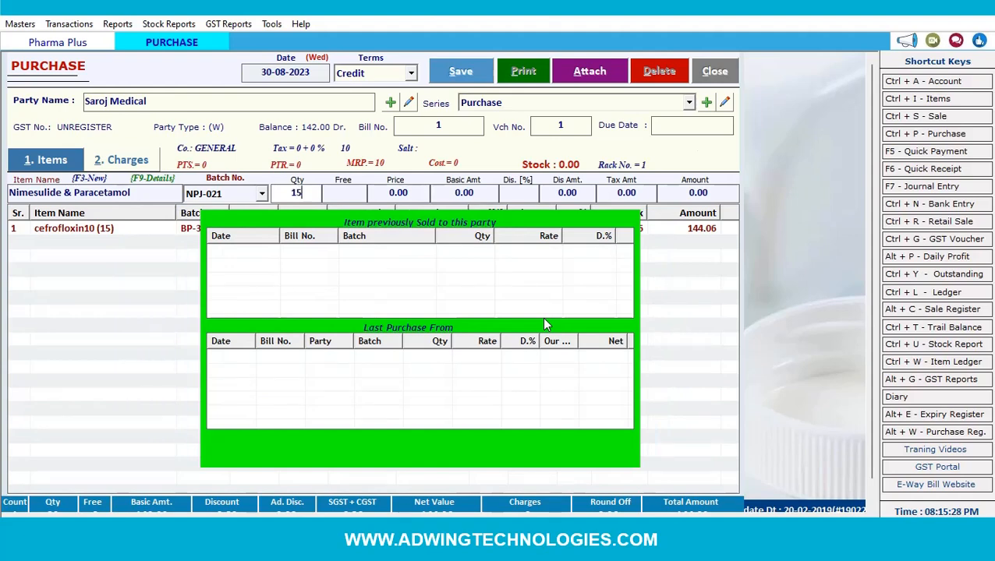
pyautogui.press('Return')
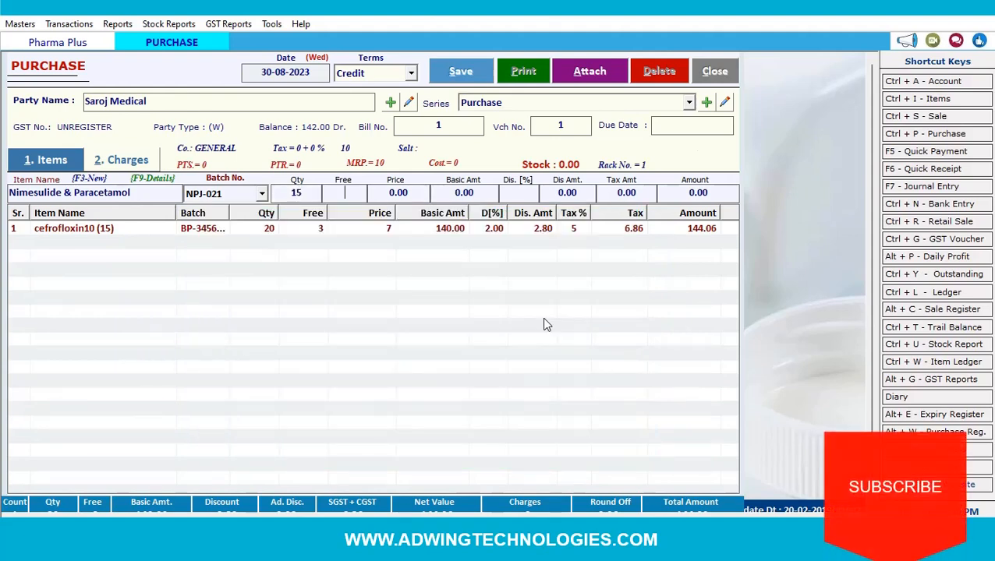
pyautogui.press('Return')
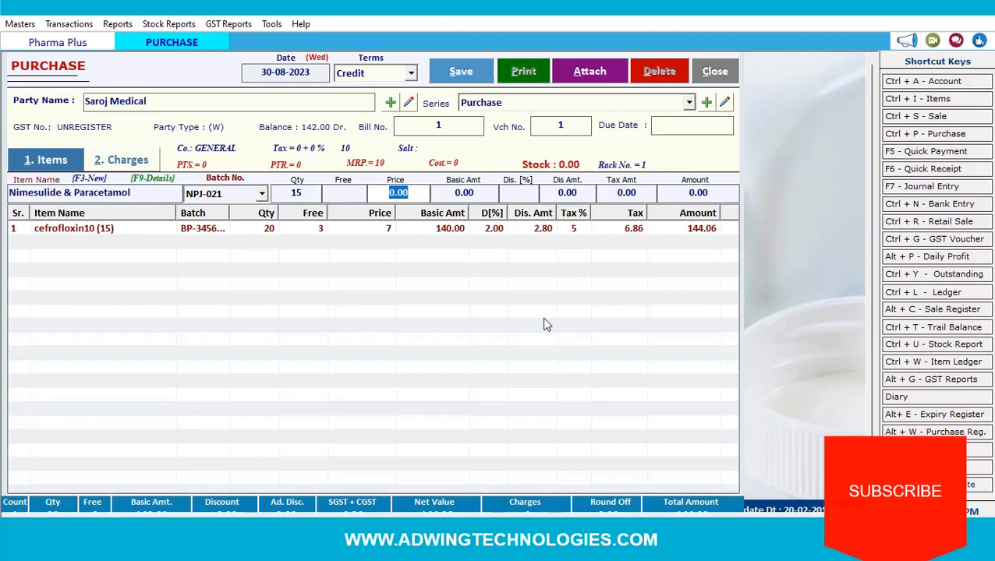
pyautogui.write('26')
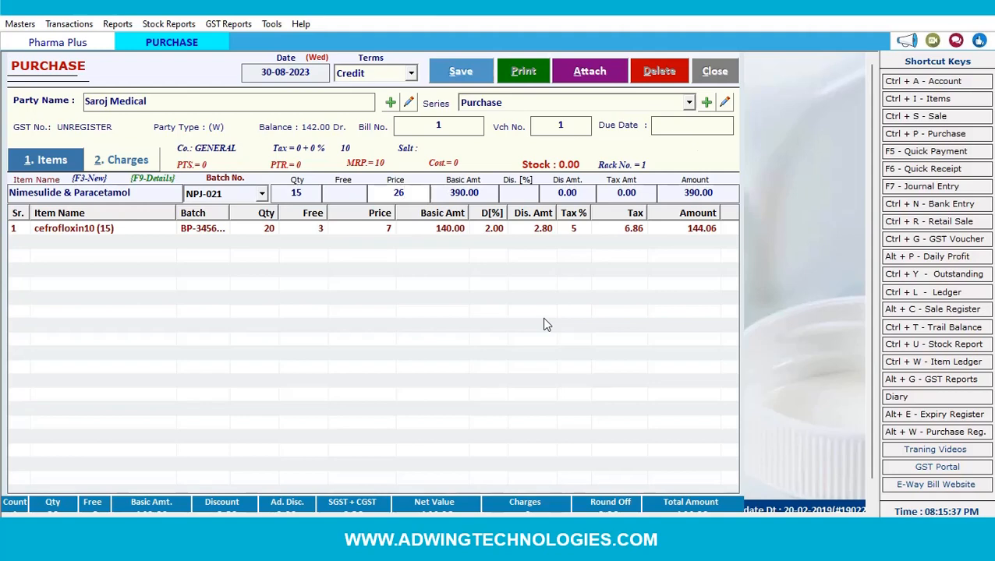
pyautogui.press('Return')
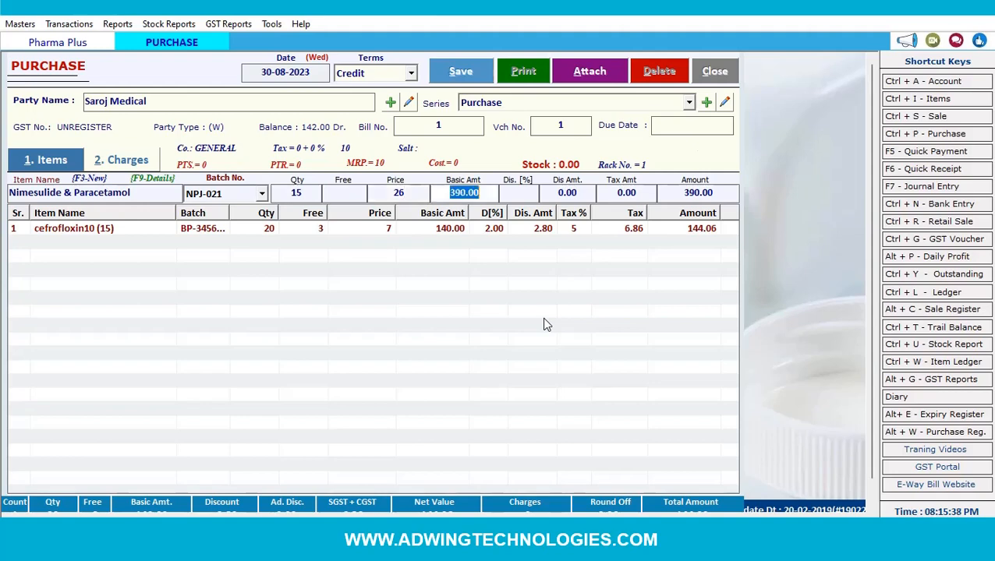
pyautogui.press('Return')
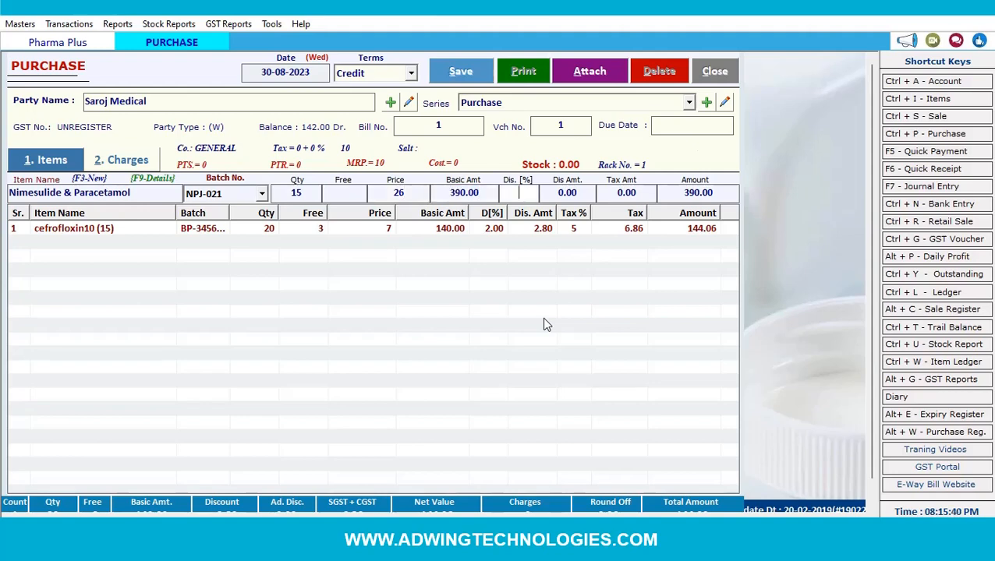
pyautogui.press('Return')
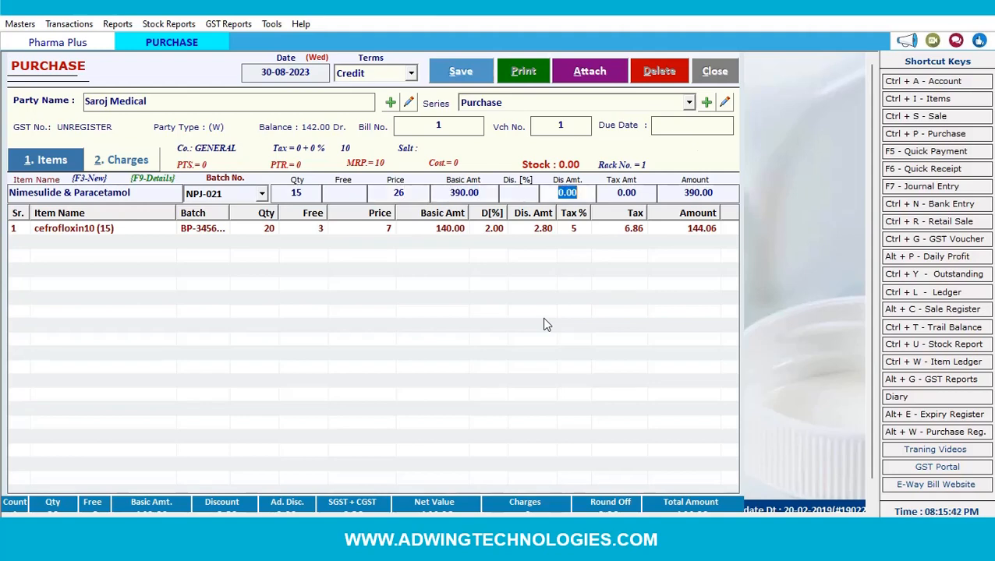
pyautogui.press('Return')
pyautogui.press('Return')
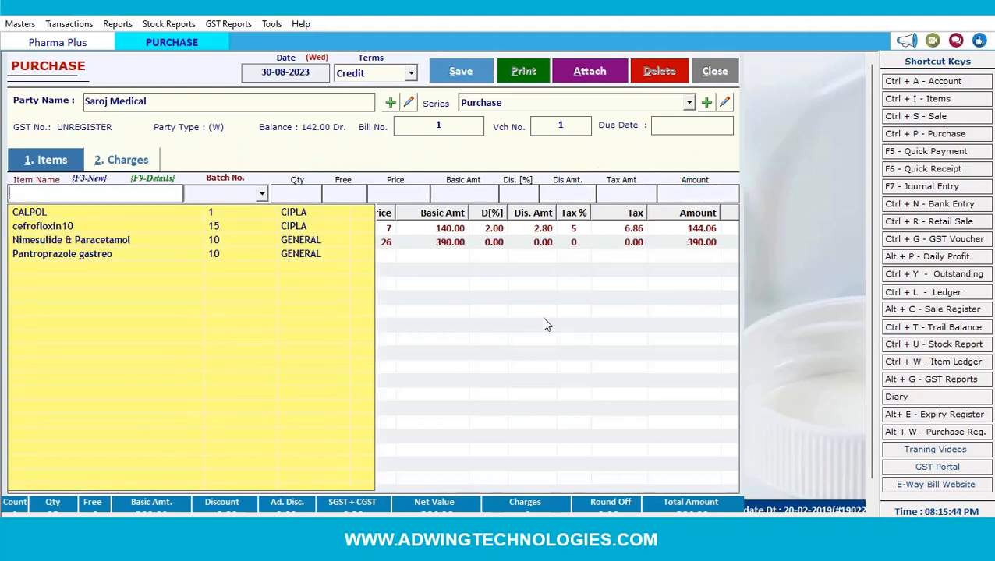
# - Add 10 Pantroprazole gastreo at 24 as the third bill line
pyautogui.press('Down')
pyautogui.press('Down')
pyautogui.press('Down')
pyautogui.press('Down')
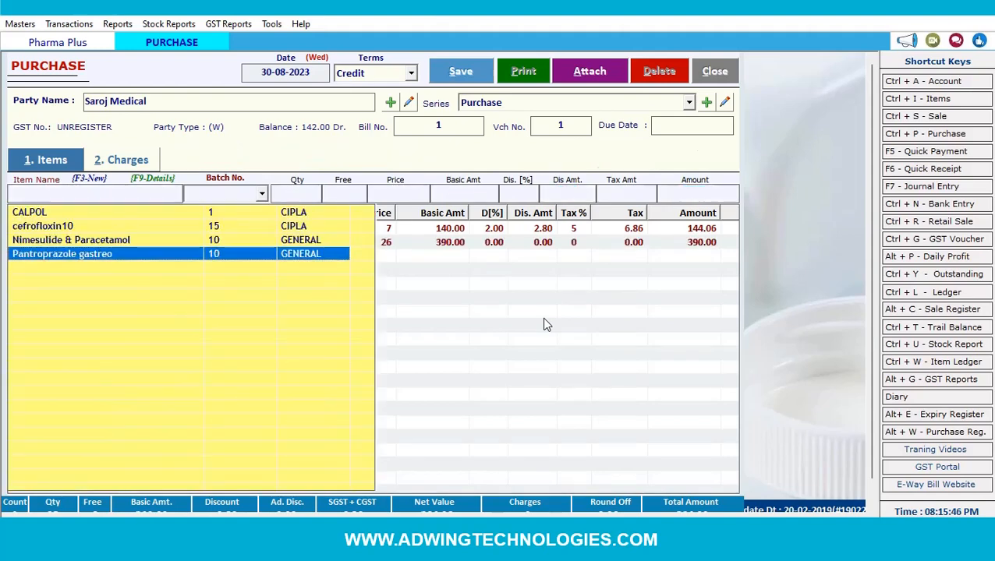
pyautogui.press('Return')
pyautogui.press('Return')
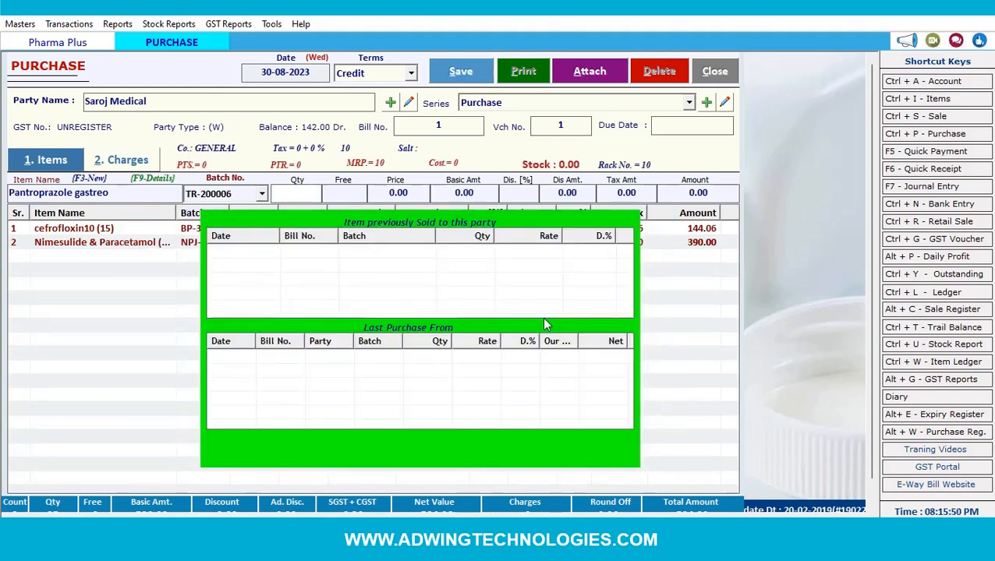
pyautogui.write('10')
pyautogui.press('Return')
pyautogui.press('Return')
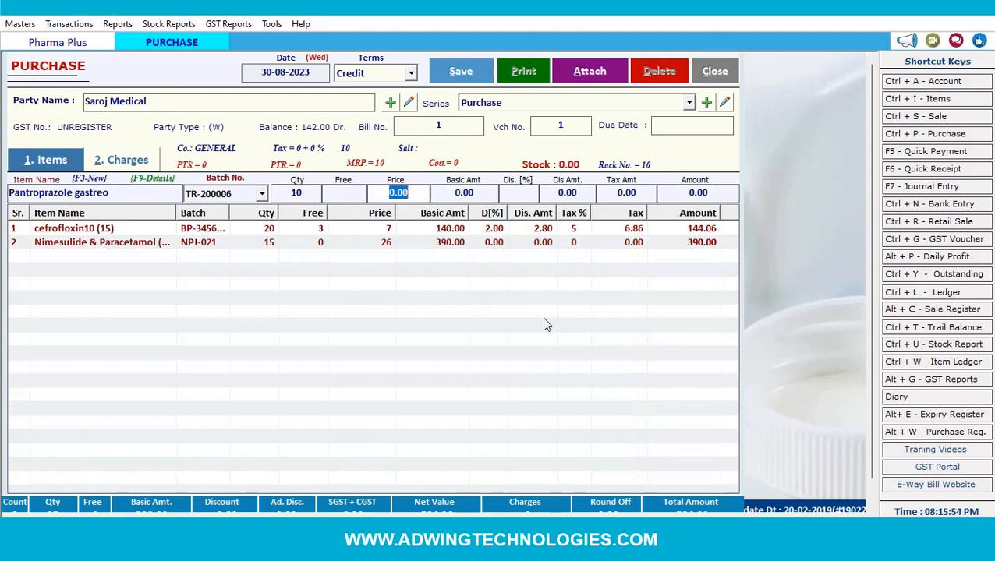
pyautogui.write('24')
pyautogui.press('Return')
pyautogui.press('Return')
pyautogui.press('Return')
pyautogui.press('Return')
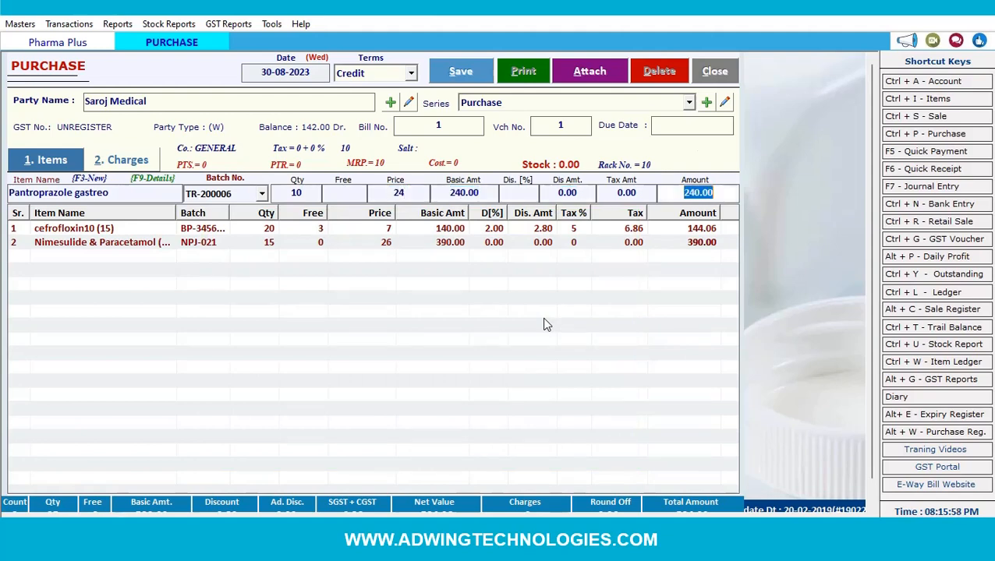
# - Save the Saroj Medical purchase bill, acknowledge the confirmation, and close the form
pyautogui.click(457, 71)
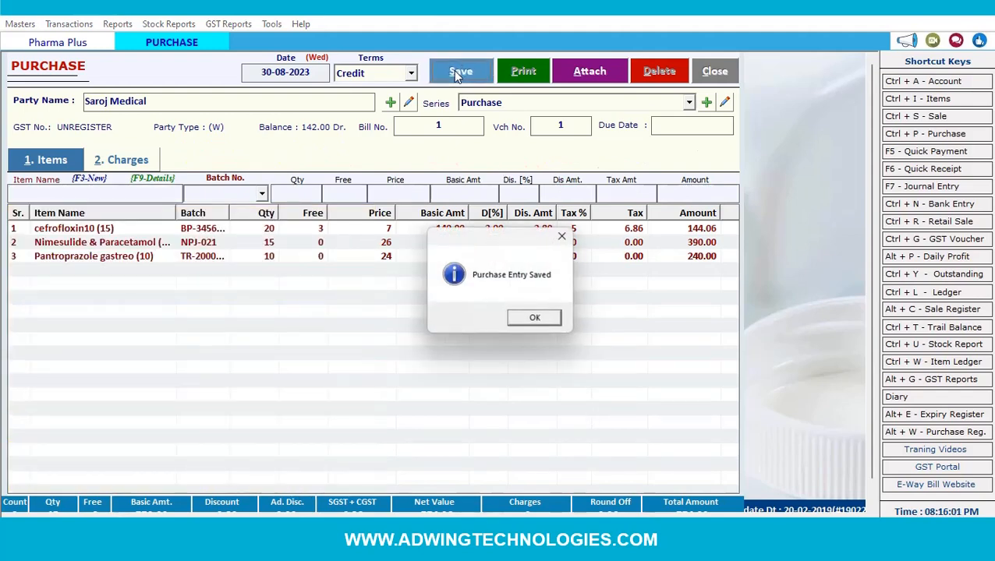
pyautogui.click(531, 322)
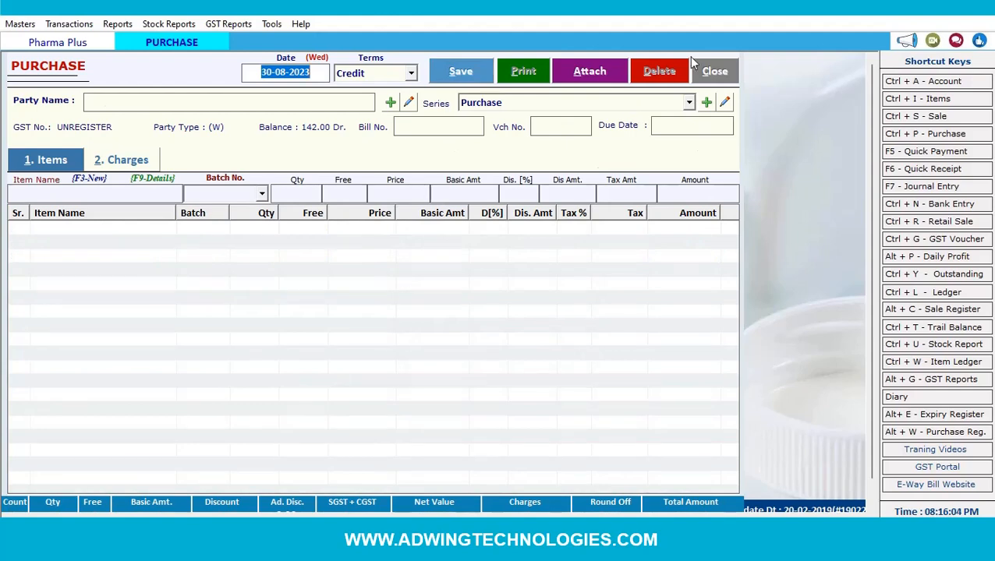
pyautogui.click(710, 68)
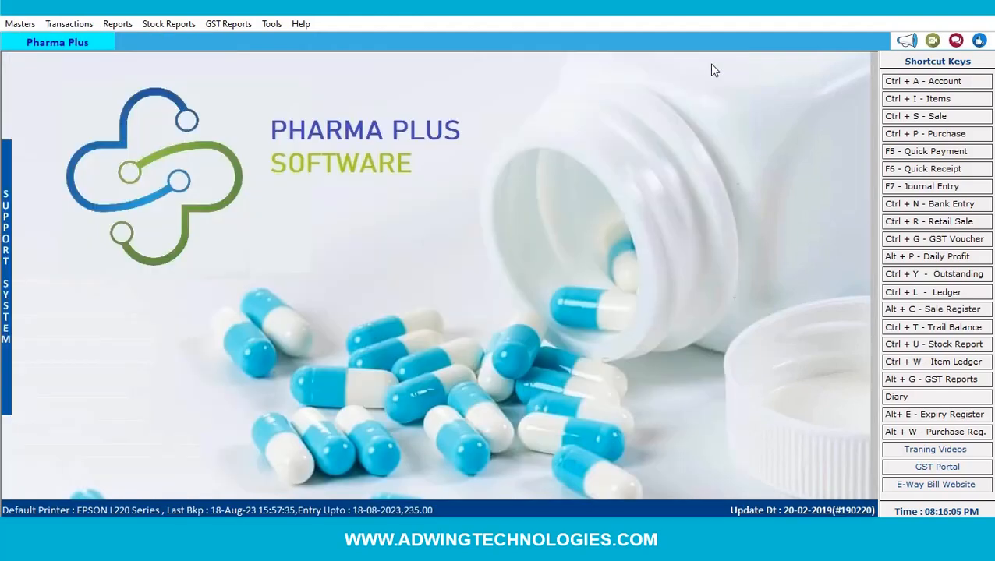
# - Load the stock report for the date range up to 30-08-2023
pyautogui.click(179, 25)
pyautogui.click(191, 41)
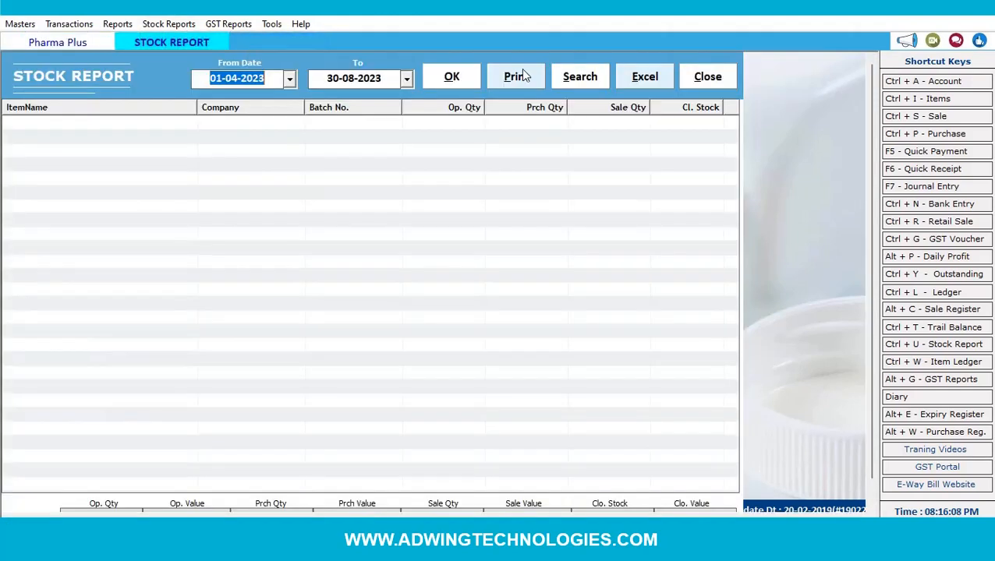
pyautogui.click(467, 79)
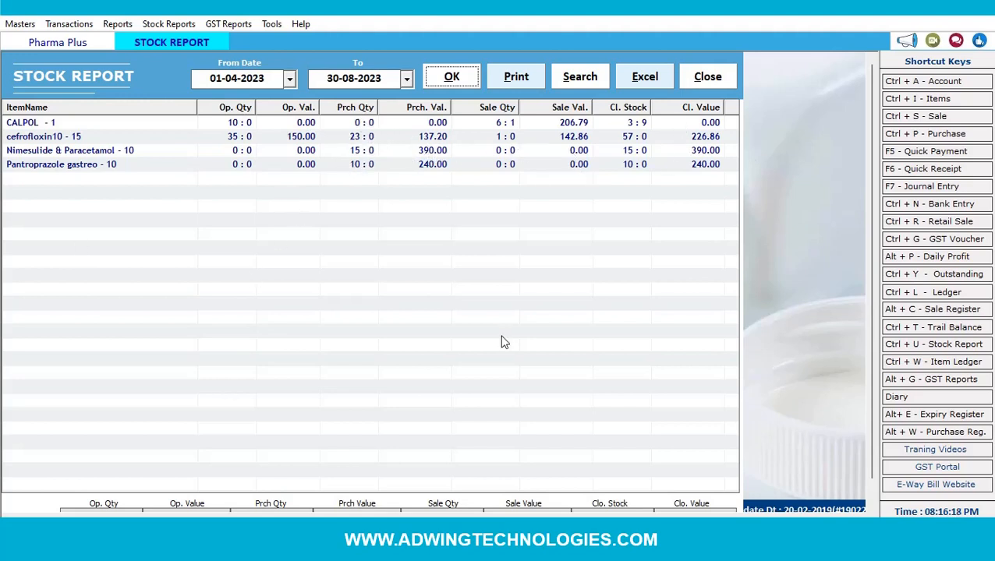
# - Expand the stock report batch-wise, check the totals (opening quantity 45.00), then close it
pyautogui.click(591, 80)
pyautogui.click(585, 141)
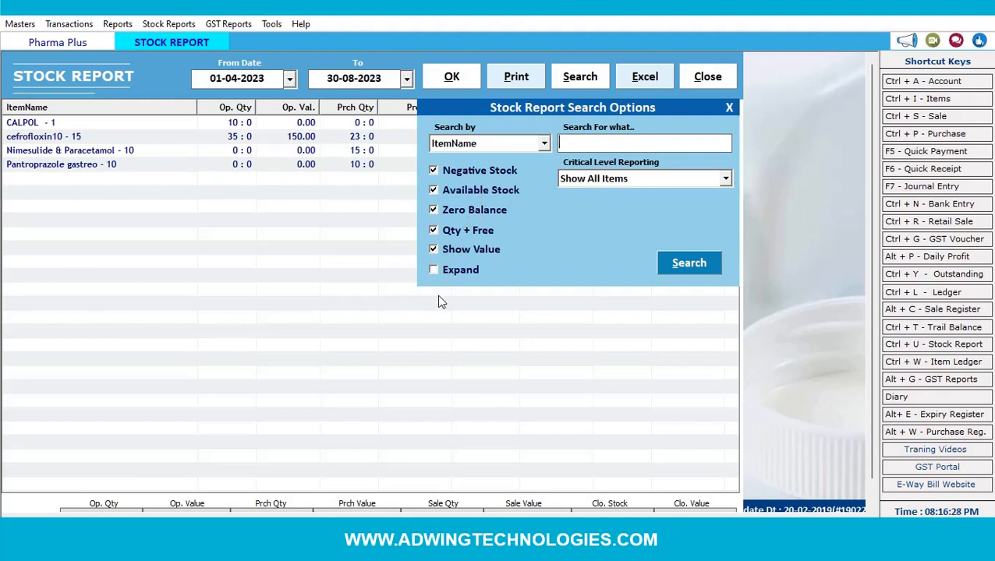
pyautogui.click(433, 270)
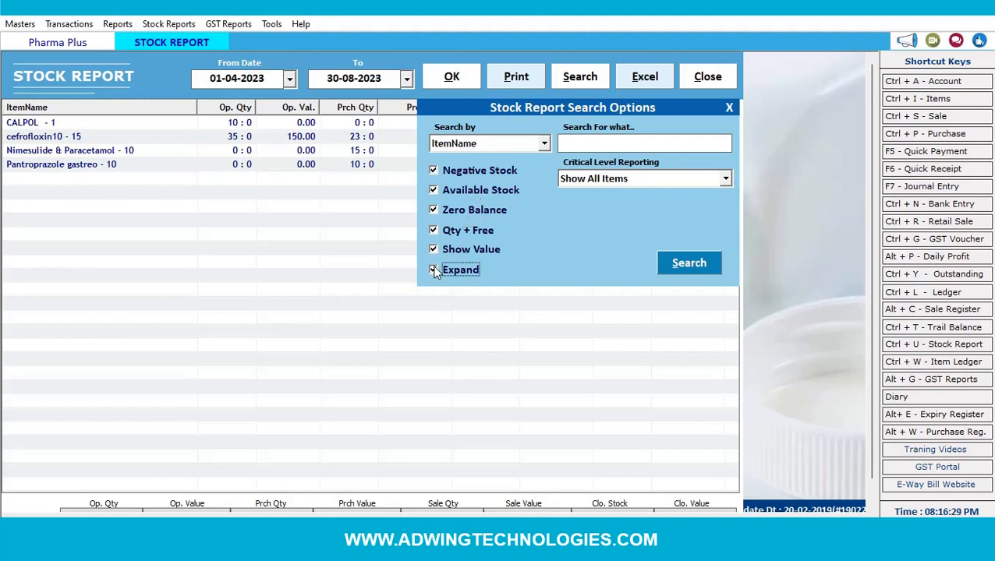
pyautogui.click(669, 262)
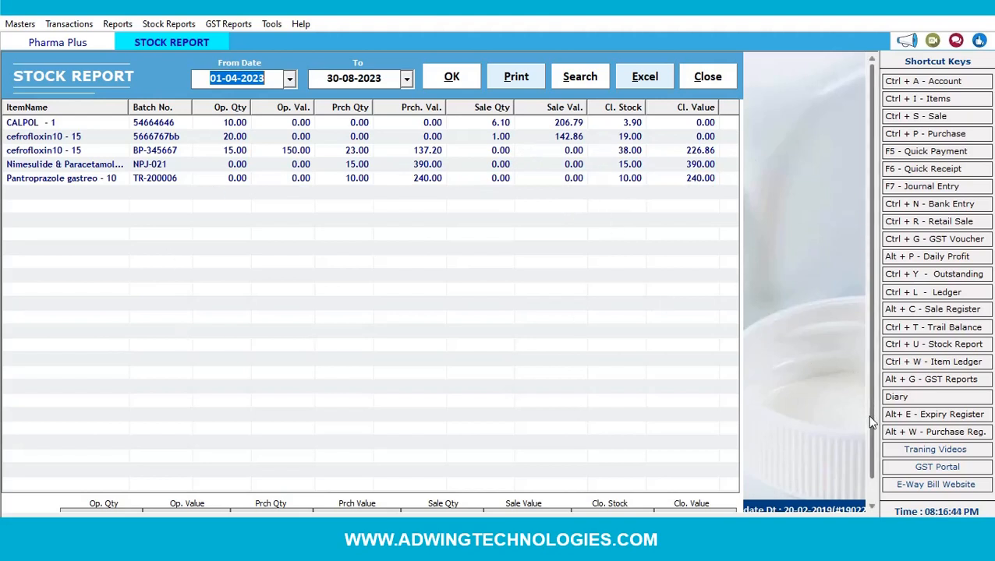
pyautogui.moveTo(871, 421); pyautogui.dragTo(870, 490)
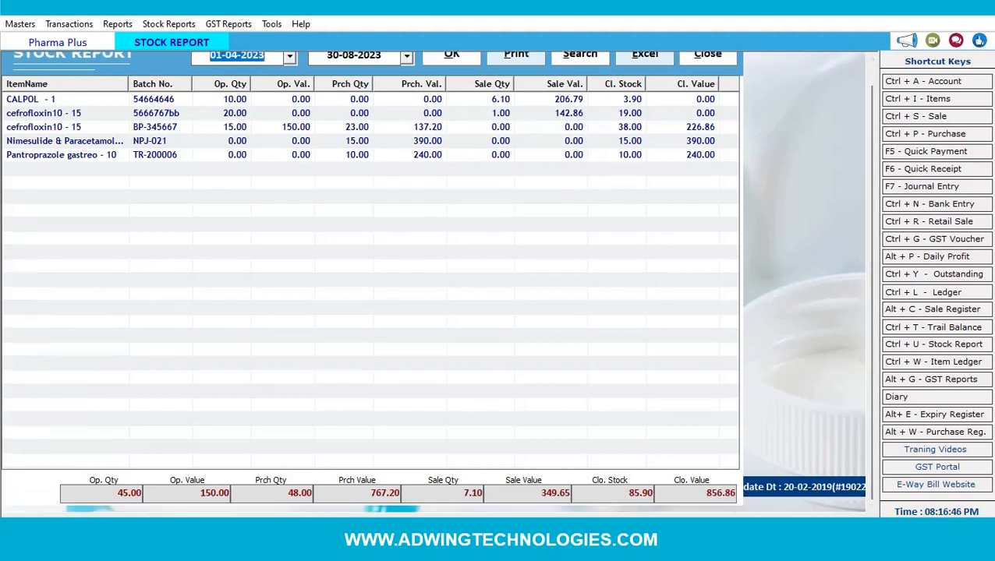
pyautogui.click(133, 493)
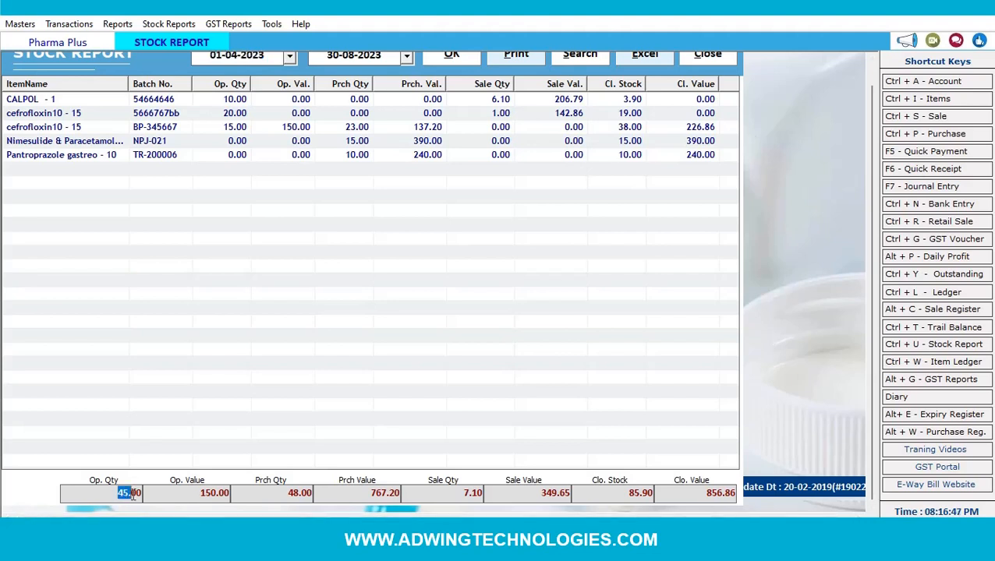
pyautogui.click(208, 491)
pyautogui.click(703, 59)
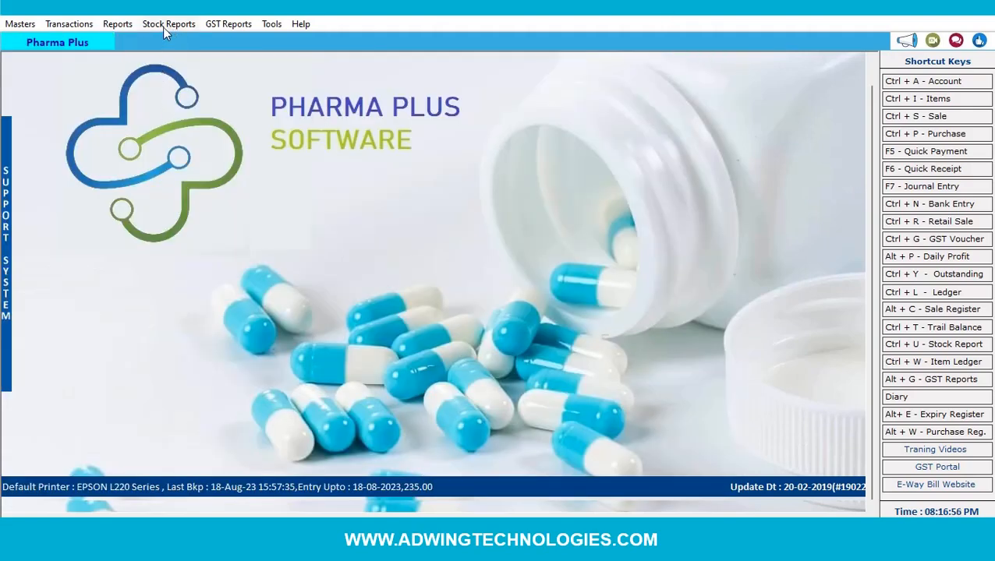
# - Review the 30-08-2023 detailed purchase register showing bill 1's three items (qty 45, 774.00), then close it
pyautogui.click(129, 27)
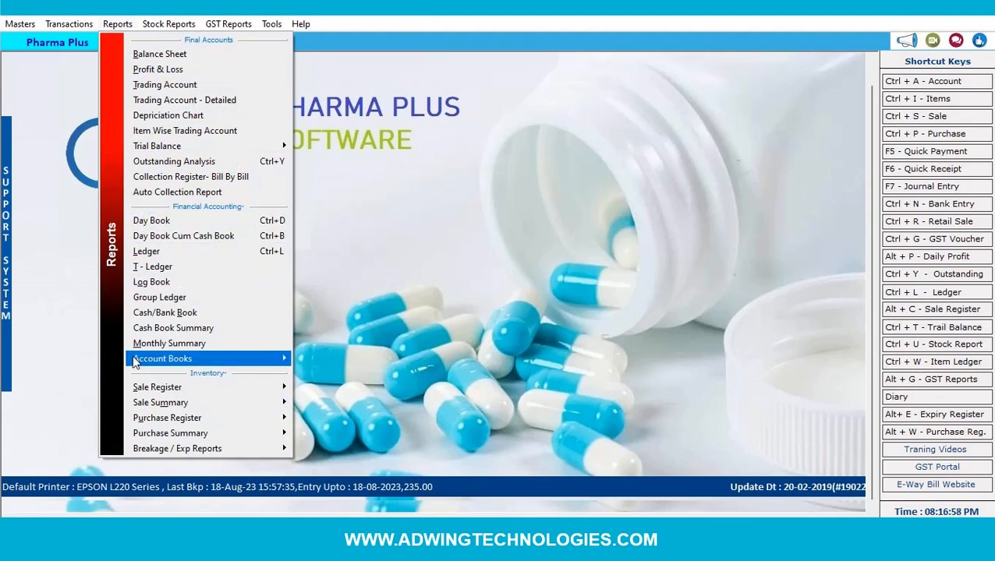
pyautogui.moveTo(215, 421)
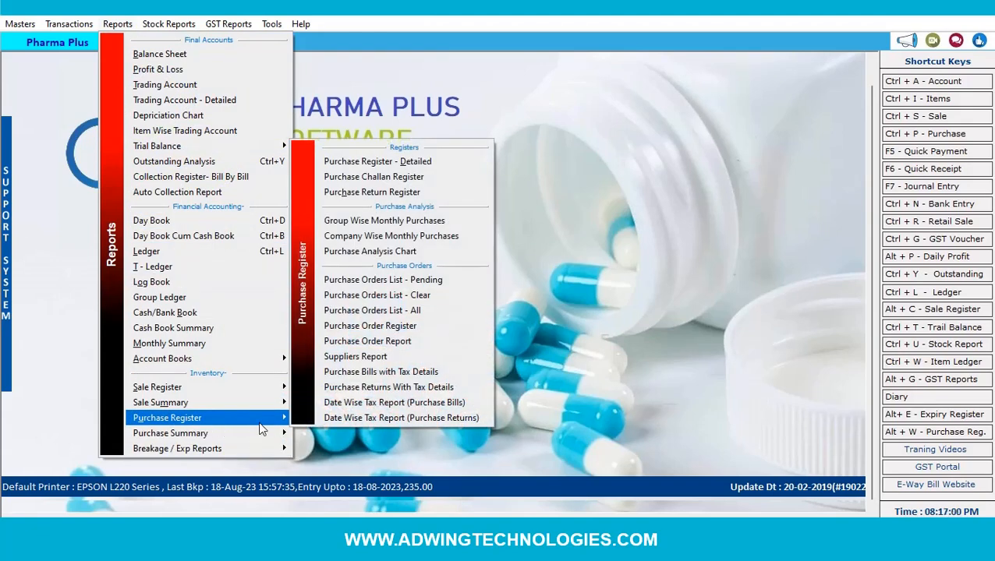
pyautogui.moveTo(145, 387)
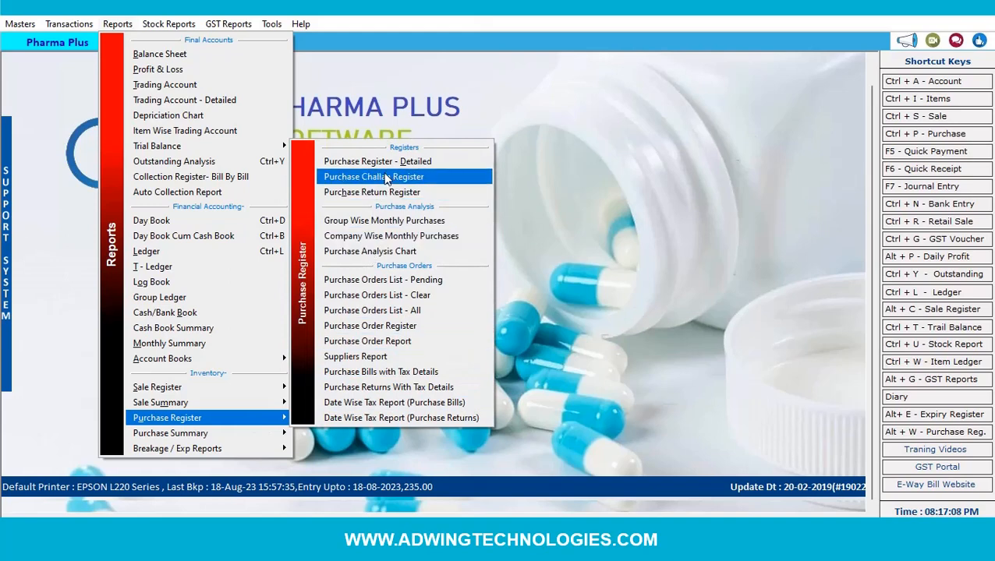
pyautogui.click(388, 162)
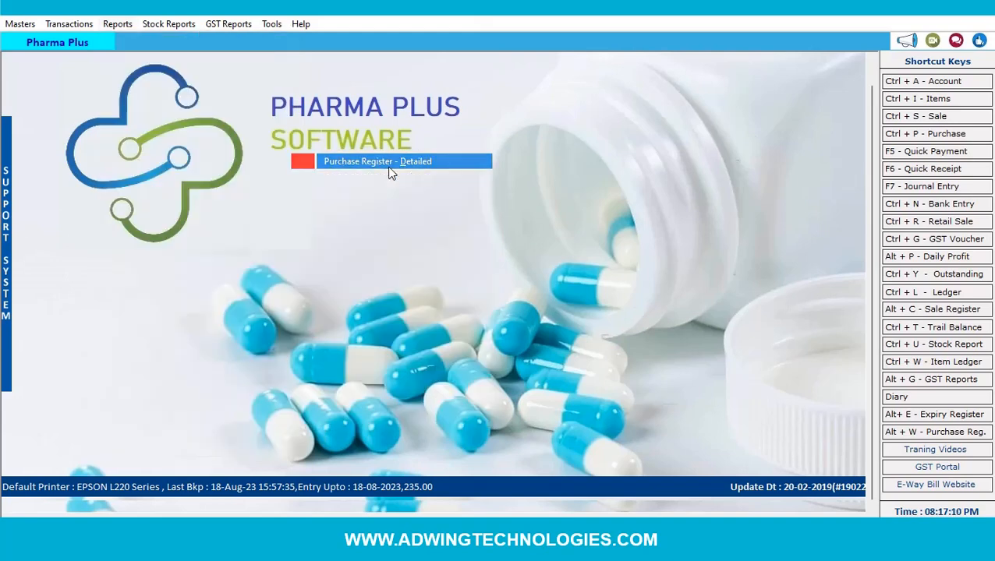
pyautogui.click(457, 84)
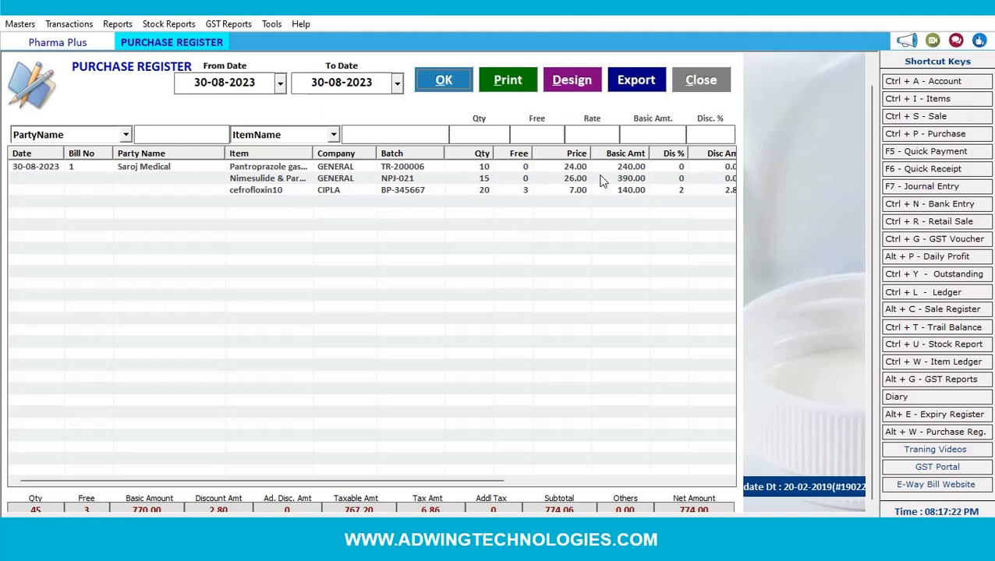
pyautogui.click(689, 84)
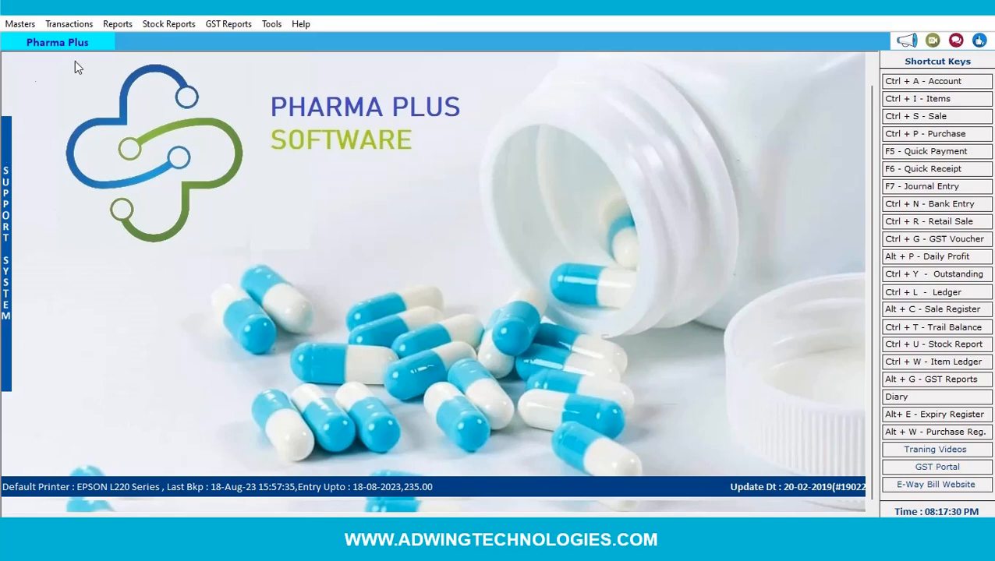
# - Open the ledger account list and refresh the closing balances of all accounts
pyautogui.click(81, 26)
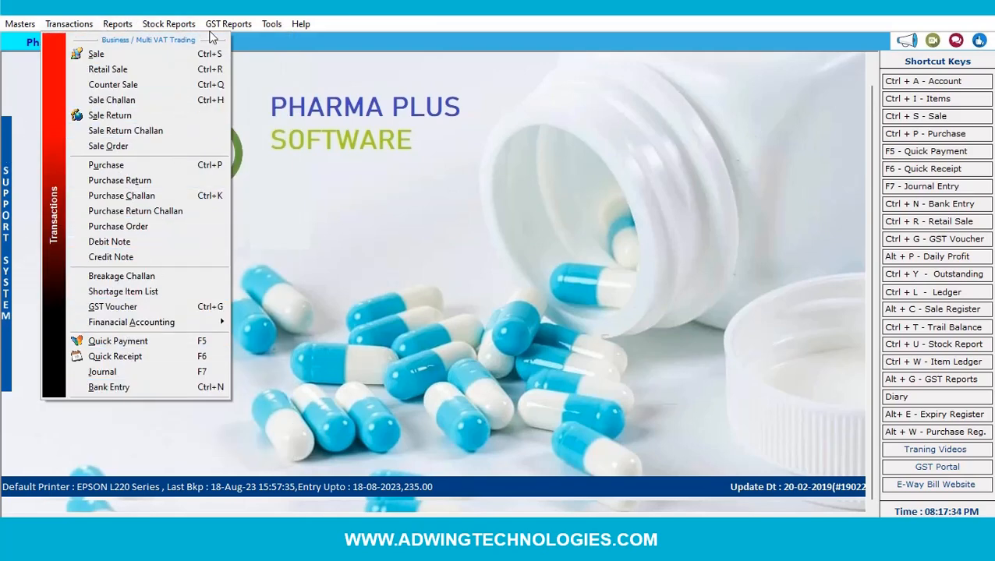
pyautogui.moveTo(126, 30)
pyautogui.moveTo(85, 27)
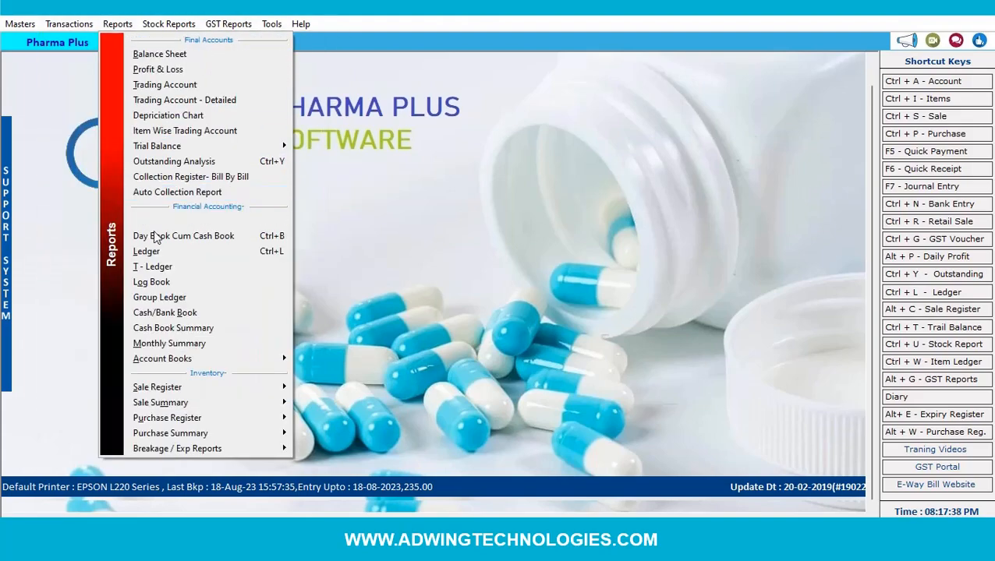
pyautogui.click(152, 252)
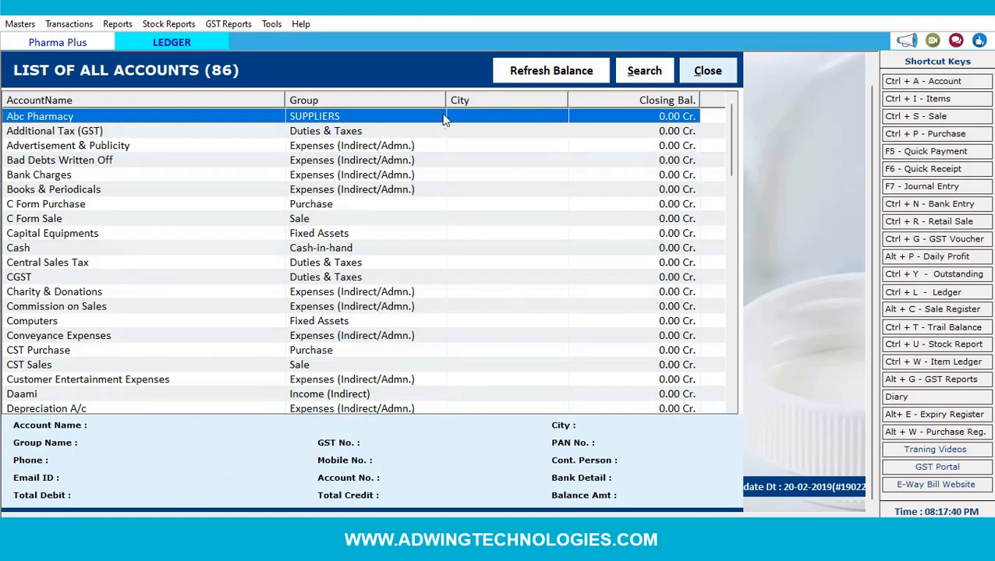
pyautogui.click(545, 75)
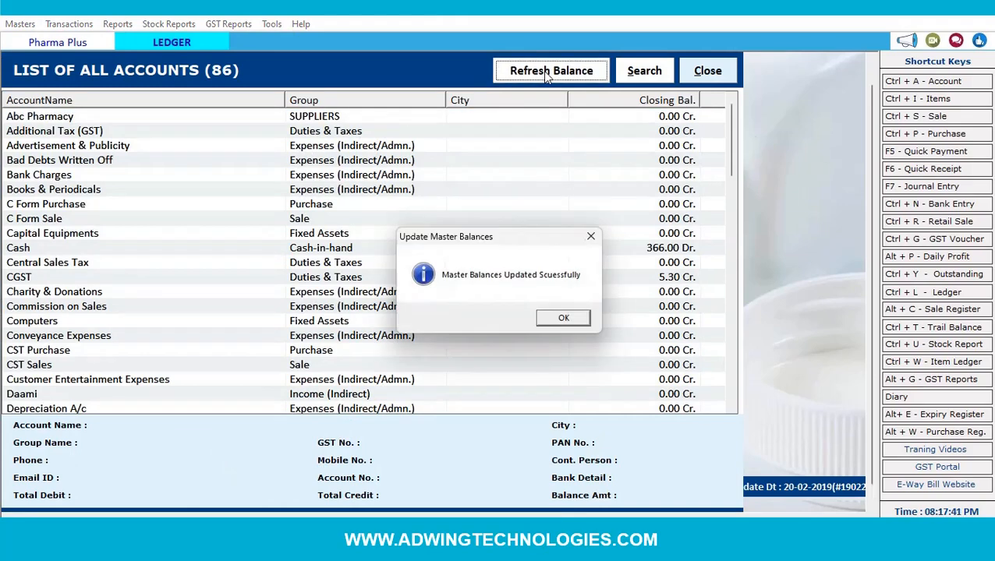
pyautogui.click(562, 318)
# - Close the account list, reopen it, and close it again
pyautogui.click(661, 74)
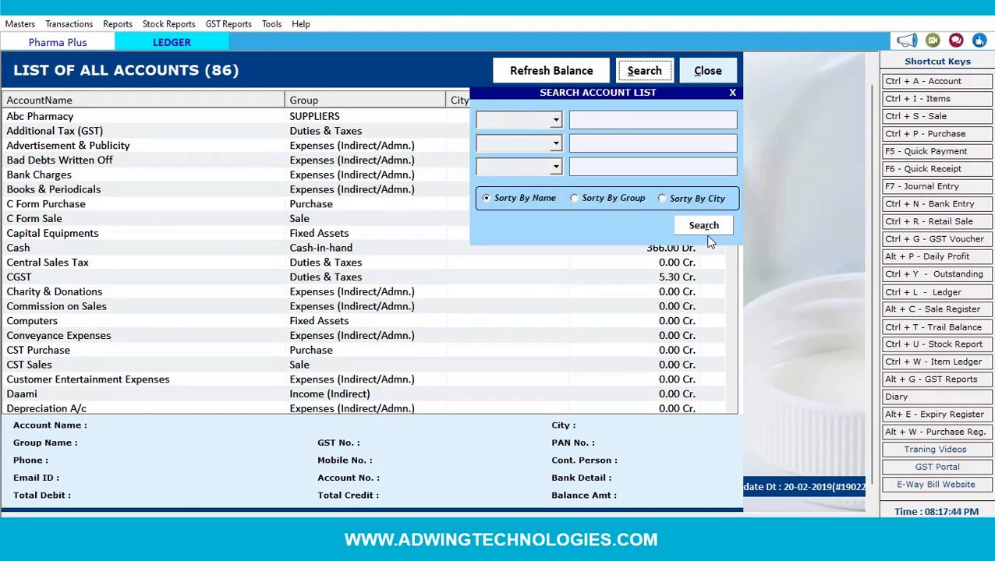
pyautogui.click(728, 77)
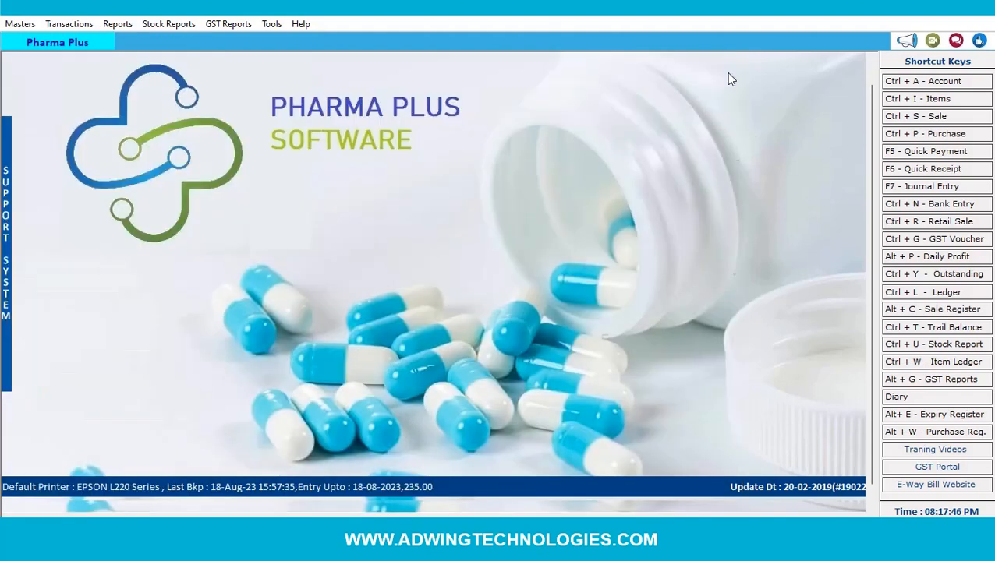
pyautogui.click(941, 293)
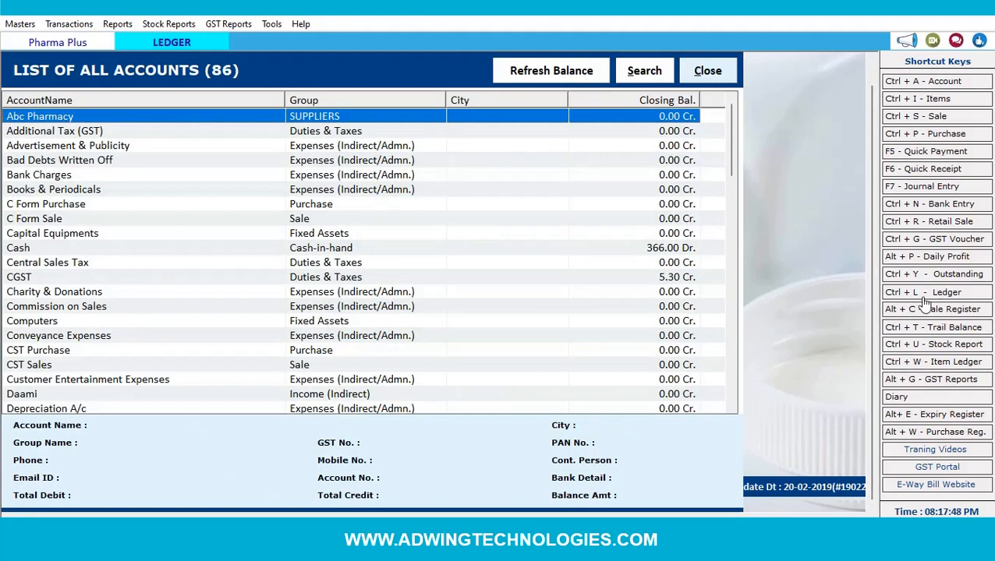
pyautogui.click(720, 78)
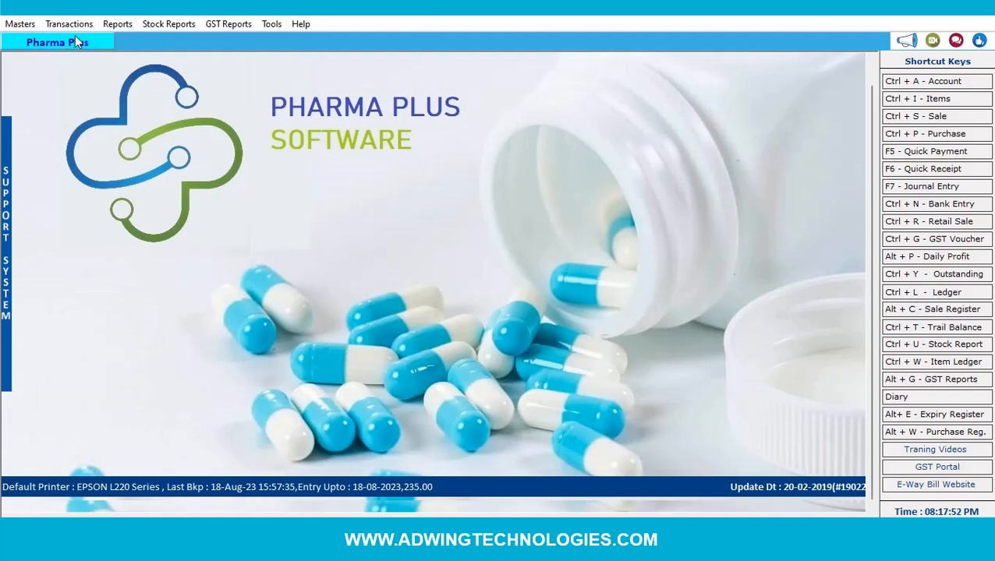
pyautogui.click(115, 24)
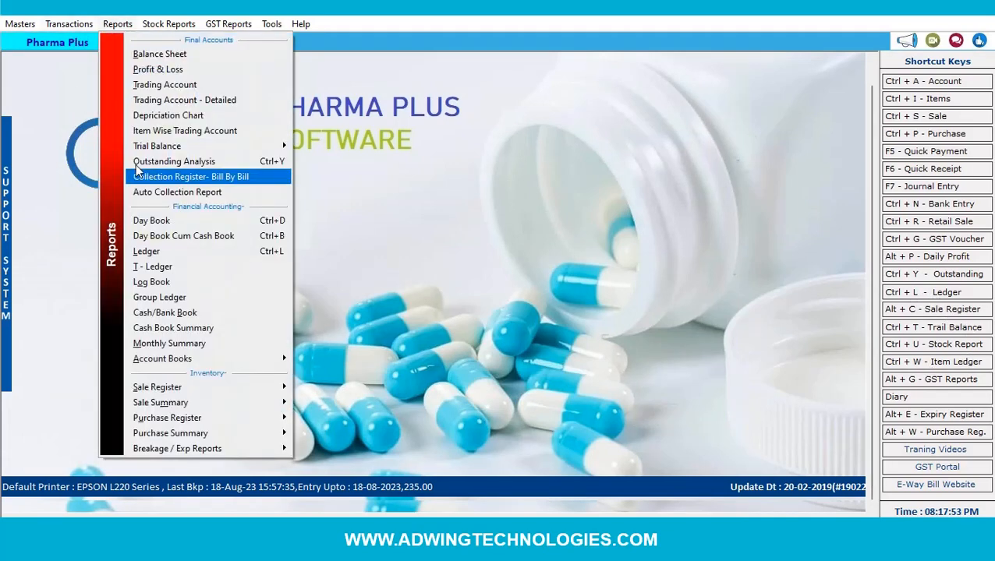
# - Open the Log Book and show Saroj Medical's ledger entries
pyautogui.click(169, 283)
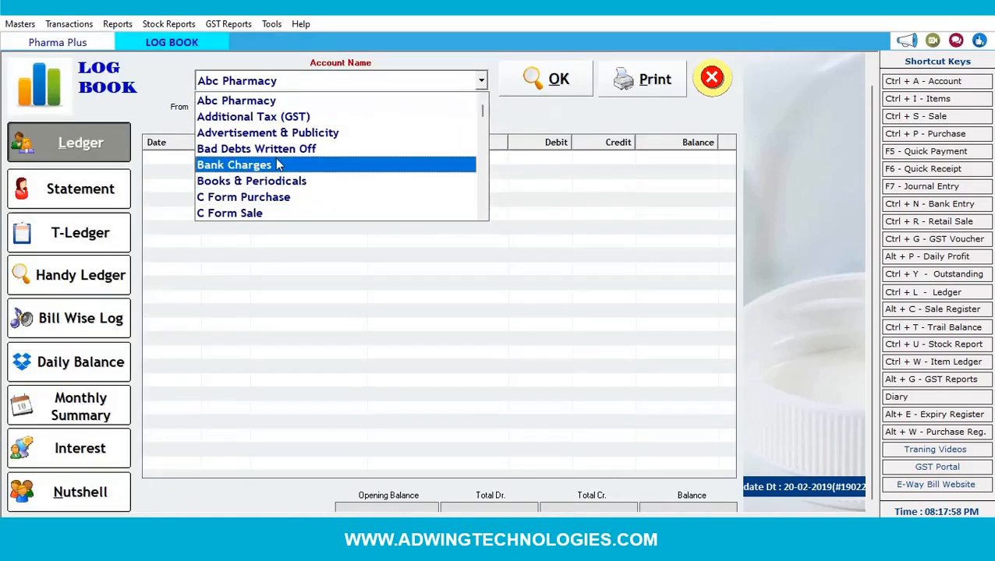
pyautogui.click(282, 102)
pyautogui.click(543, 89)
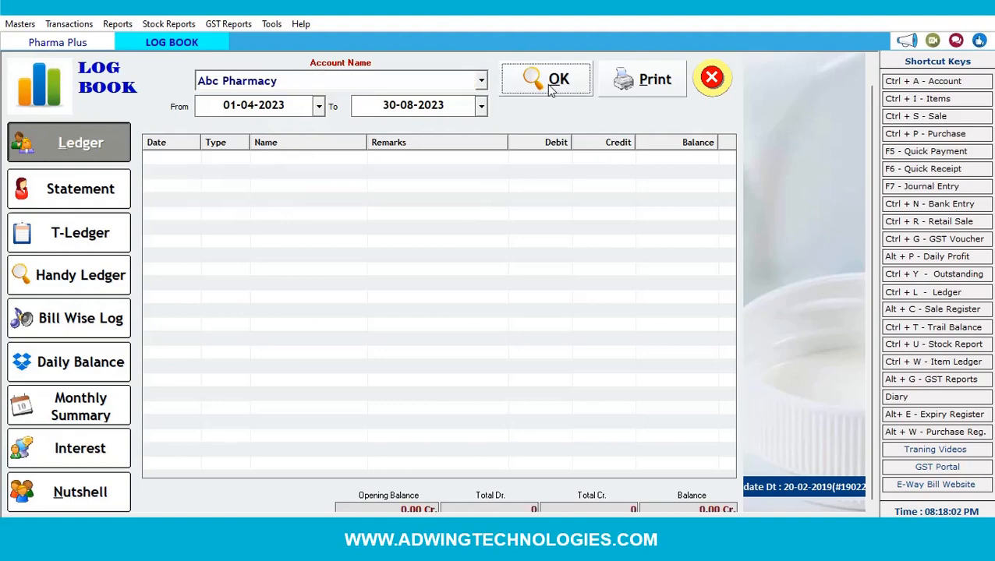
pyautogui.click(341, 82)
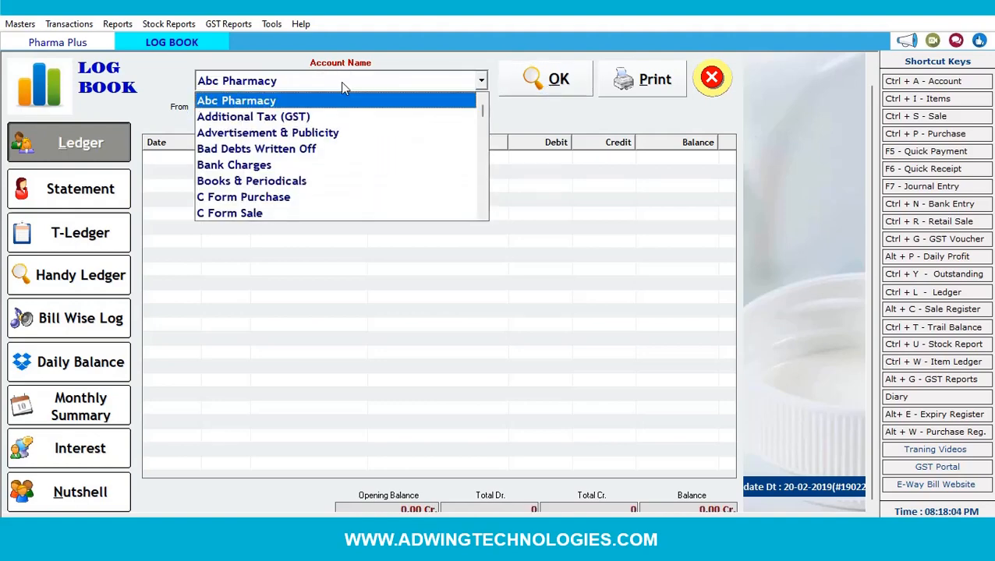
pyautogui.press('s')
pyautogui.press('s')
pyautogui.press('s')
pyautogui.press('s')
pyautogui.press('s')
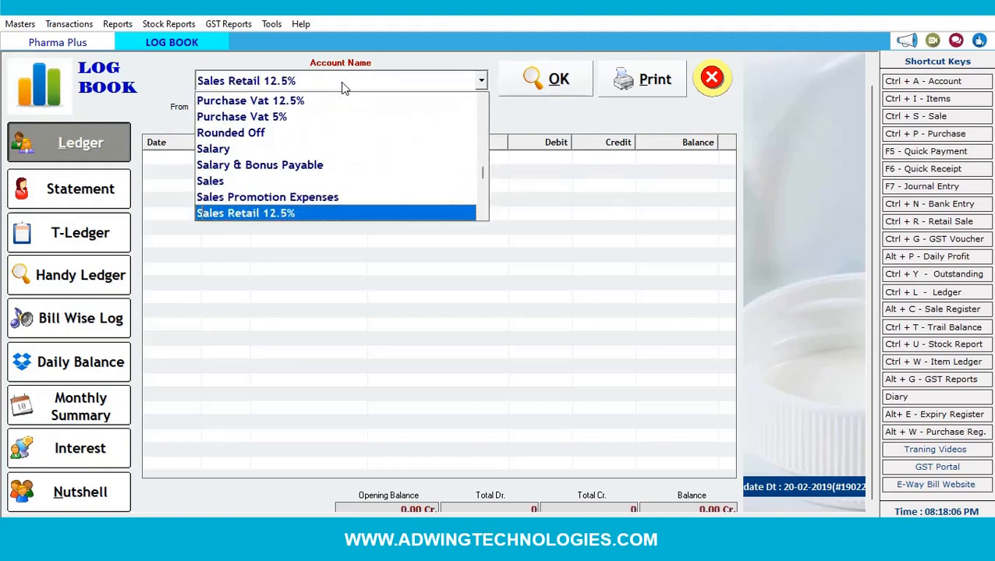
pyautogui.press('s')
pyautogui.press('s')
pyautogui.press('s')
pyautogui.press('s')
pyautogui.press('s')
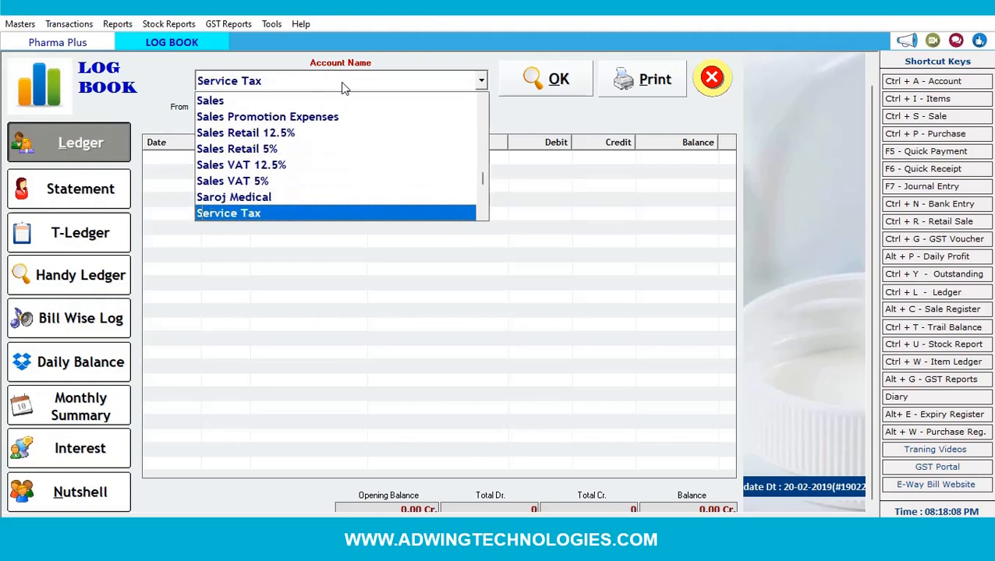
pyautogui.click(245, 197)
pyautogui.click(568, 82)
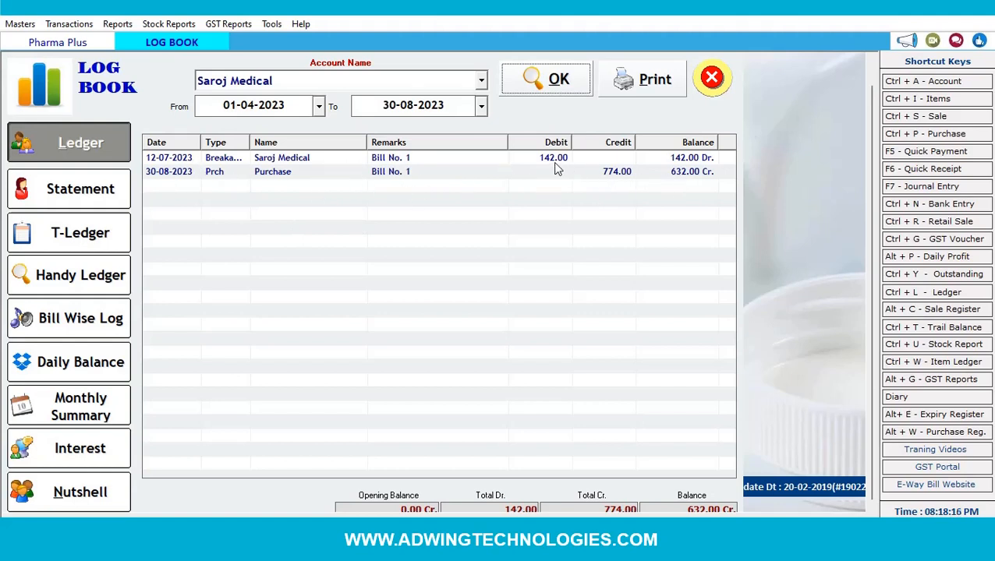
# - Switch to the 01-04-2023 to 30-08-2023 account statement and preview it for printing
pyautogui.moveTo(249, 142); pyautogui.dragTo(307, 144)
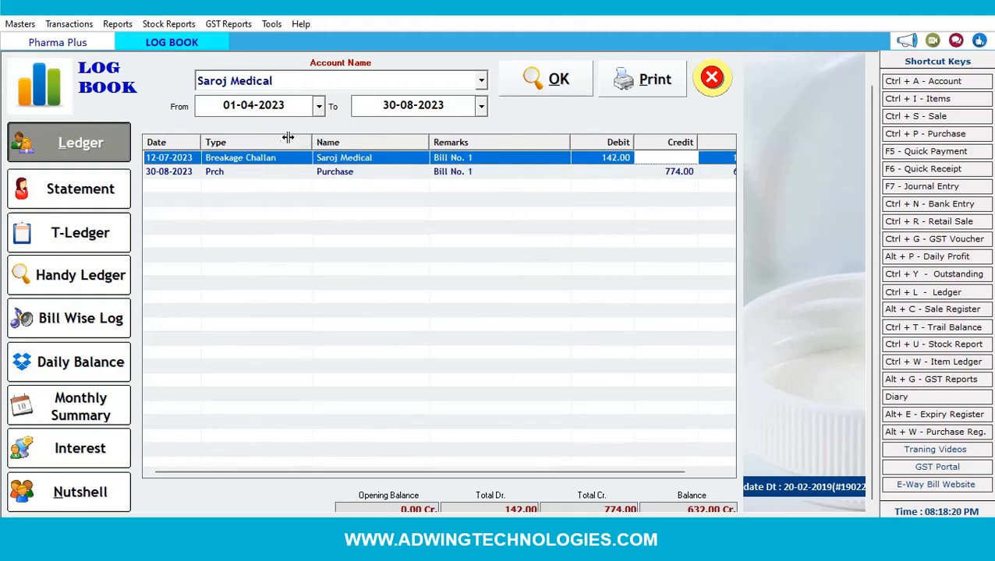
pyautogui.moveTo(310, 142); pyautogui.dragTo(251, 142)
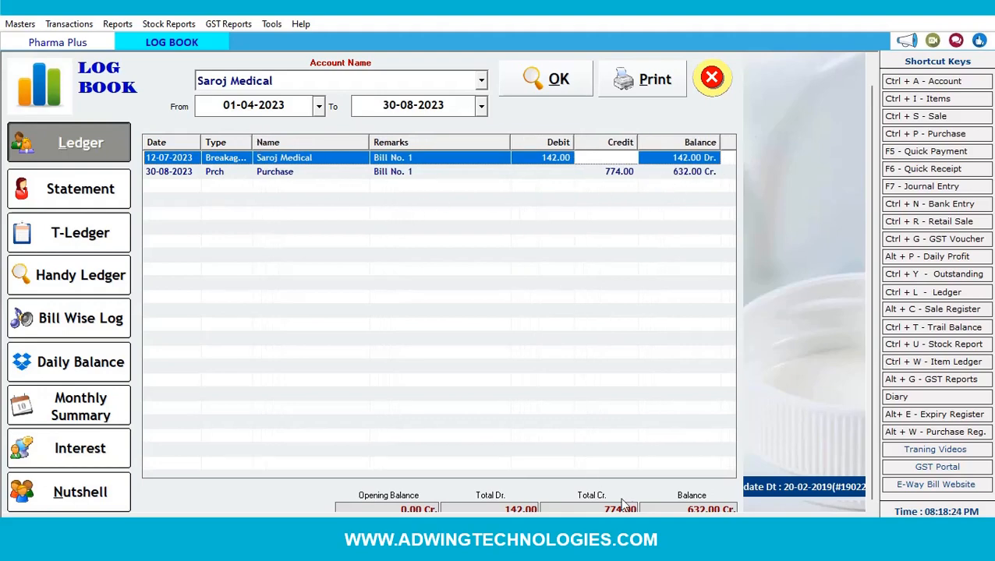
pyautogui.click(77, 201)
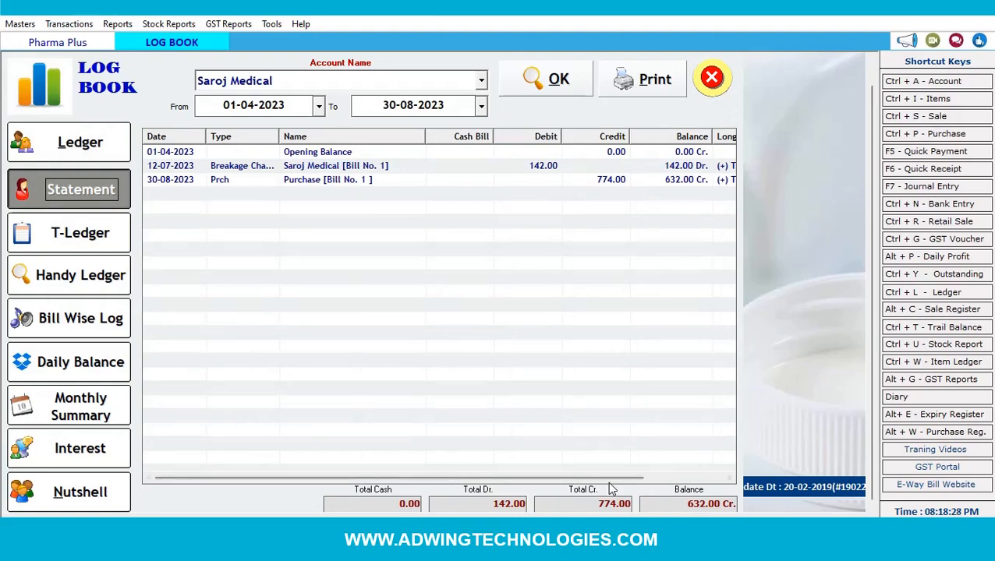
pyautogui.moveTo(616, 474); pyautogui.dragTo(693, 475)
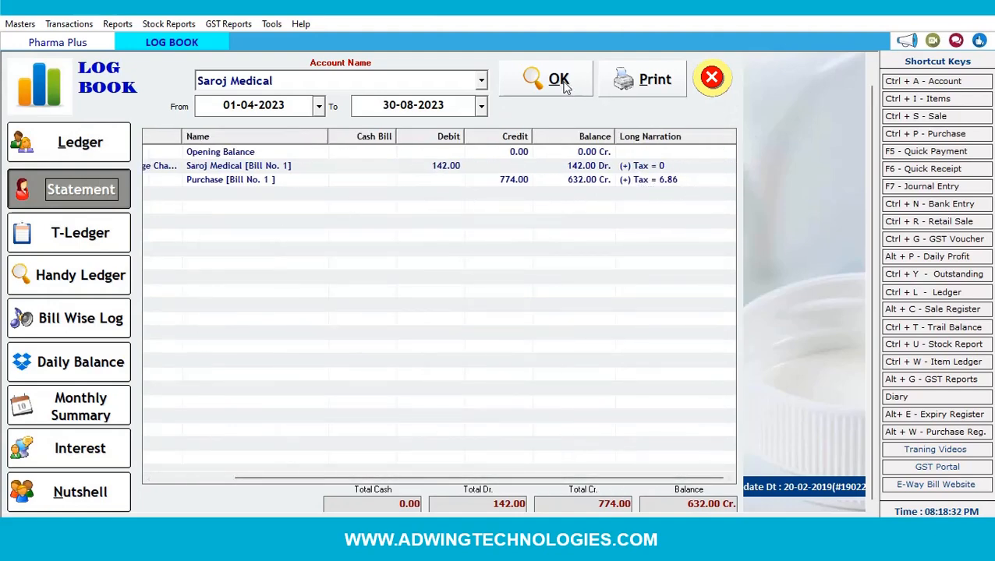
pyautogui.click(657, 84)
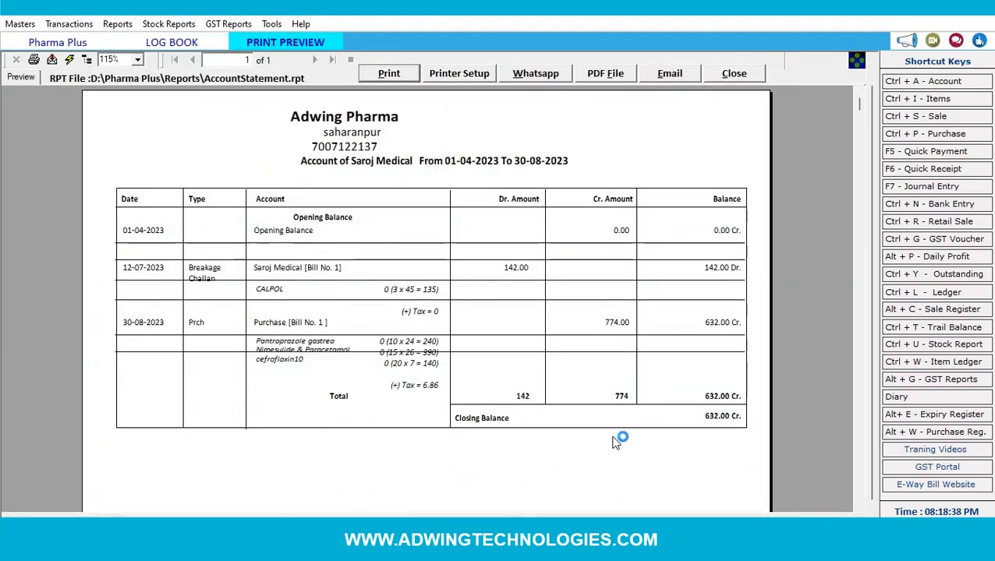
# - Close the statement print preview and the Log Book, then stop the screen recording
pyautogui.click(734, 73)
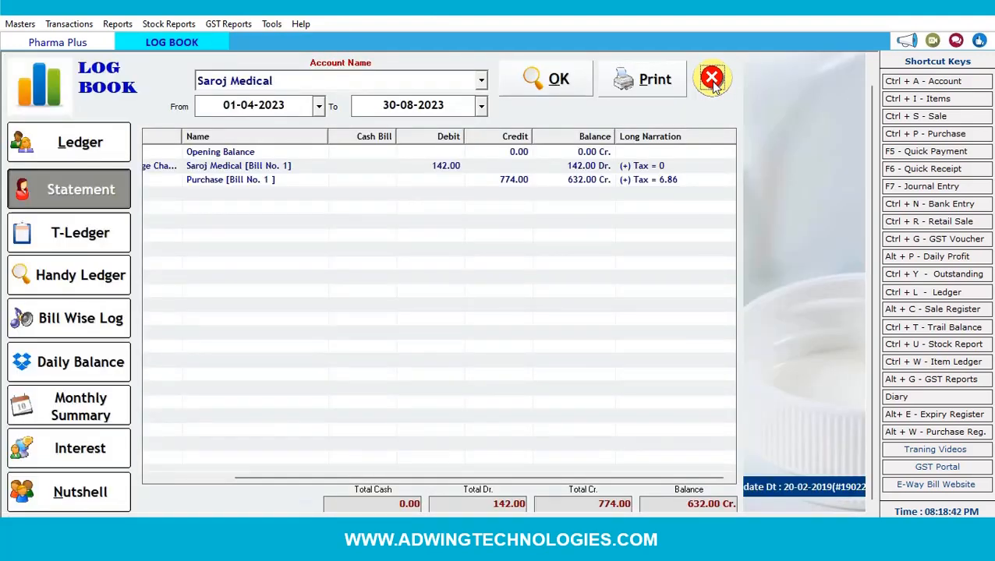
pyautogui.click(712, 81)
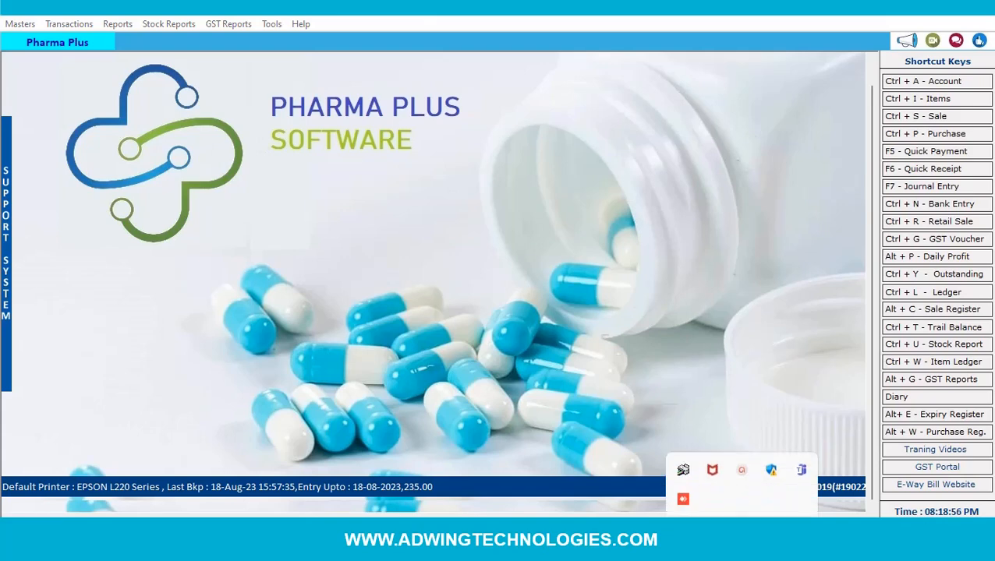
pyautogui.click(743, 472)
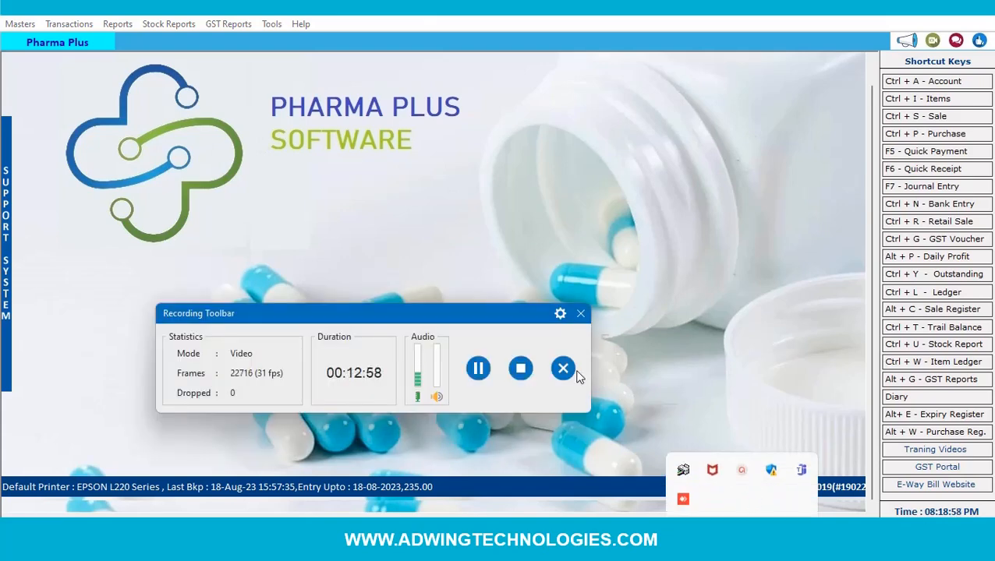
pyautogui.click(519, 368)
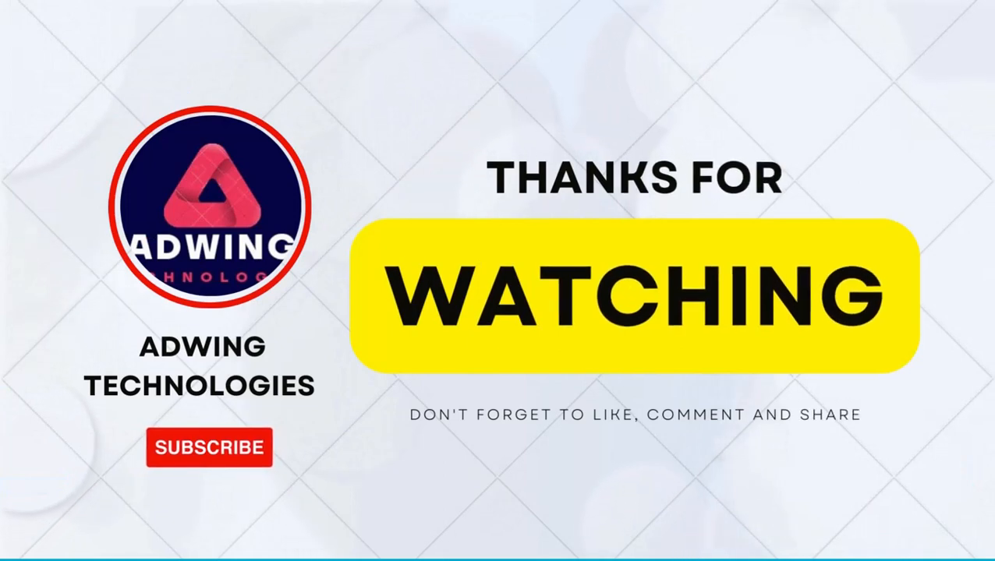